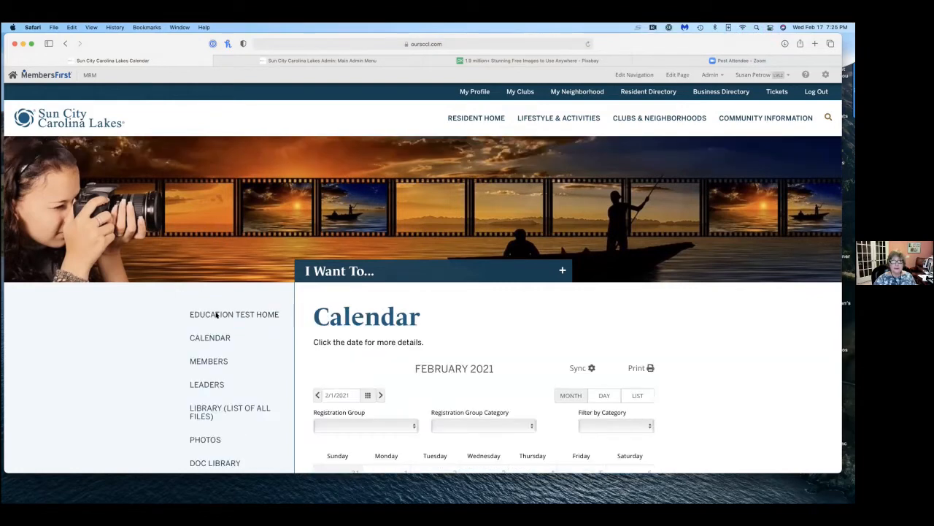
Look over the February 2021 club calendar and view the details of the February 11 Table Read Basic Admin Training event.
{"action": "scroll", "coordinate": [463, 315], "scroll_direction": "down", "scroll_amount": 4}
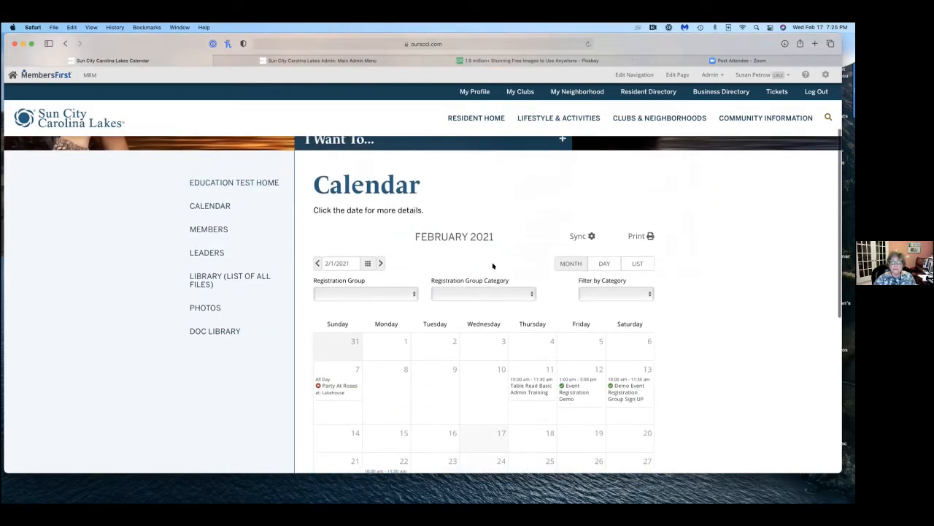
{"action": "scroll", "coordinate": [493, 254], "scroll_direction": "down", "scroll_amount": 4}
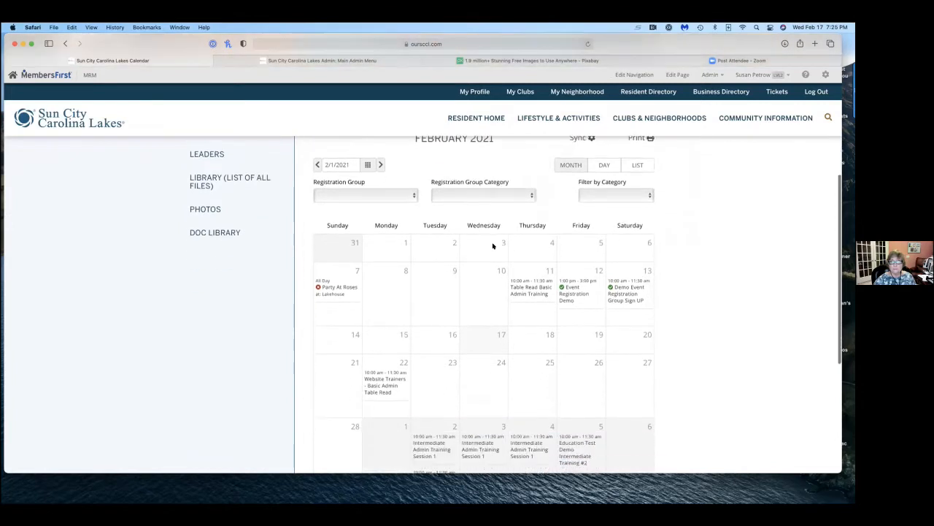
{"action": "scroll", "coordinate": [494, 244], "scroll_direction": "down", "scroll_amount": 1}
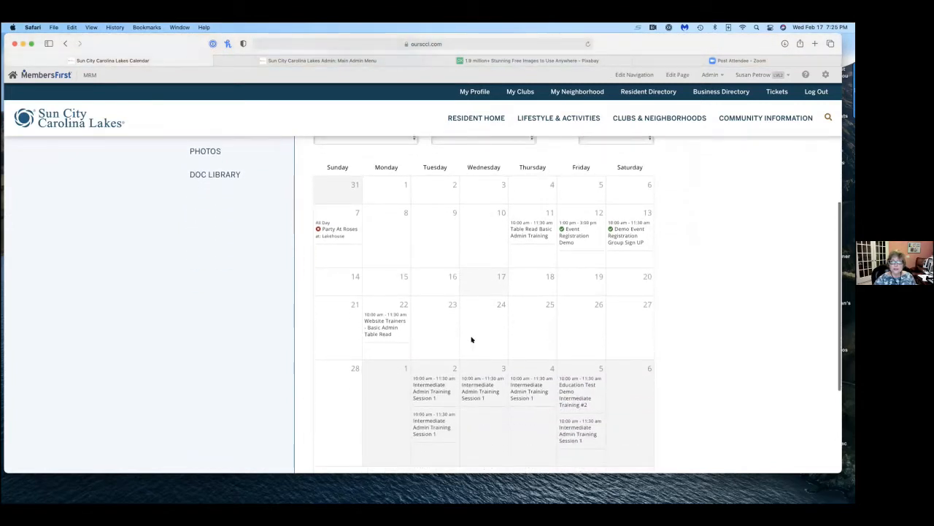
{"action": "mouse_move", "coordinate": [516, 236]}
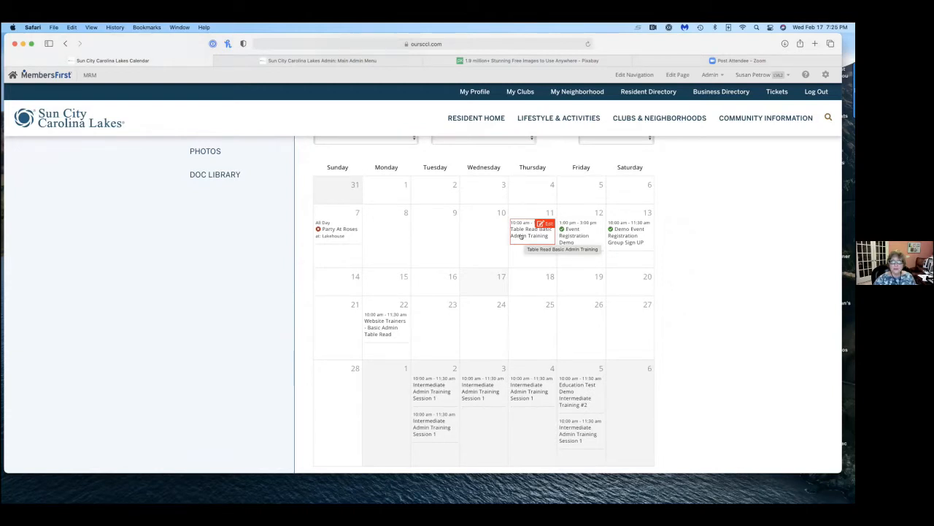
{"action": "left_click", "coordinate": [523, 236]}
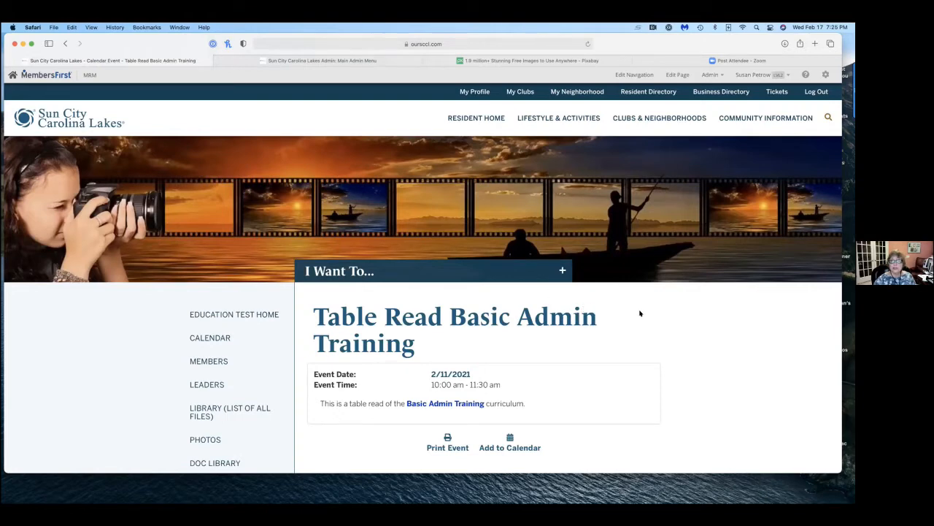
{"action": "scroll", "coordinate": [639, 312], "scroll_direction": "down", "scroll_amount": 2}
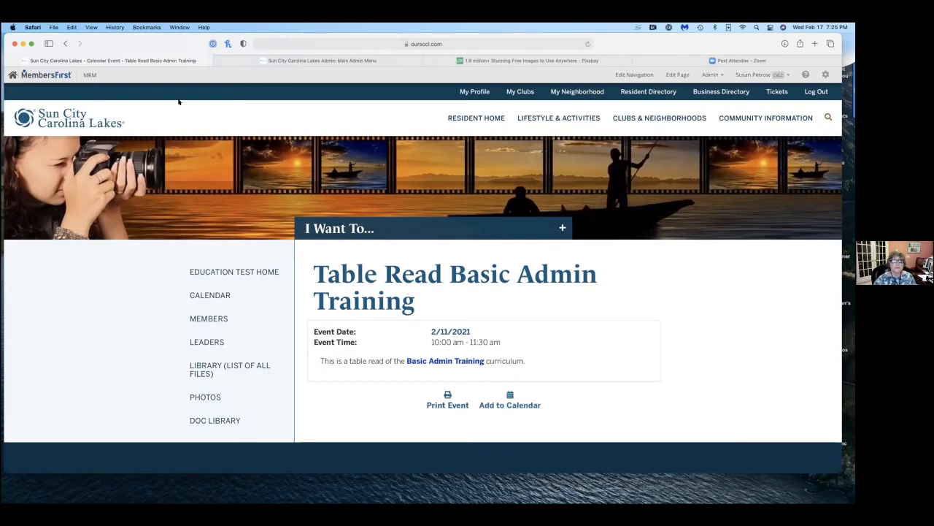
Return to the calendar, view the Table Read Basic Admin Training event in an enlarged edit window, and close it unchanged.
{"action": "right_click", "coordinate": [64, 43]}
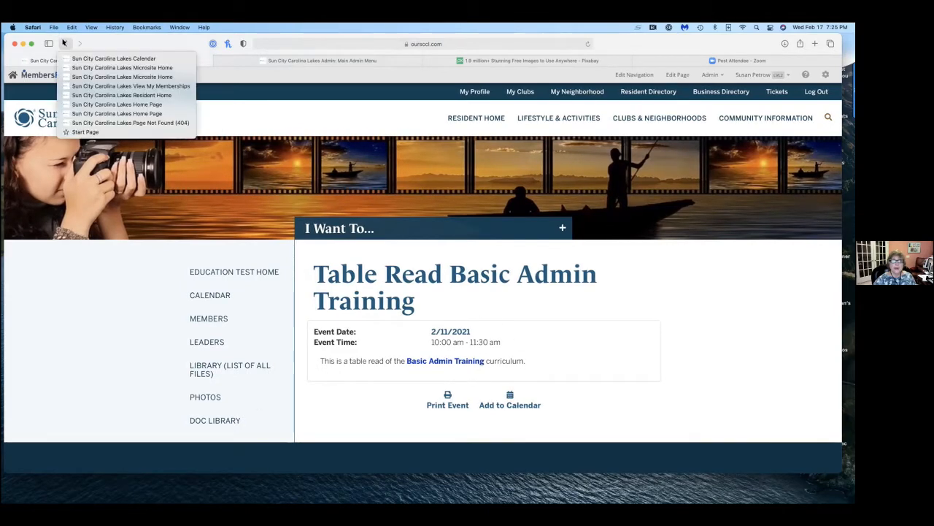
{"action": "left_click", "coordinate": [65, 43]}
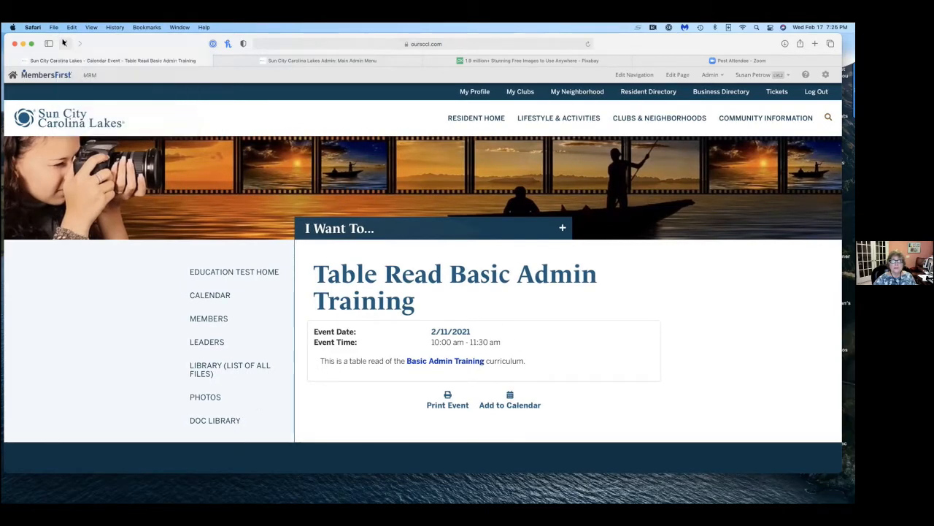
{"action": "left_click", "coordinate": [65, 43]}
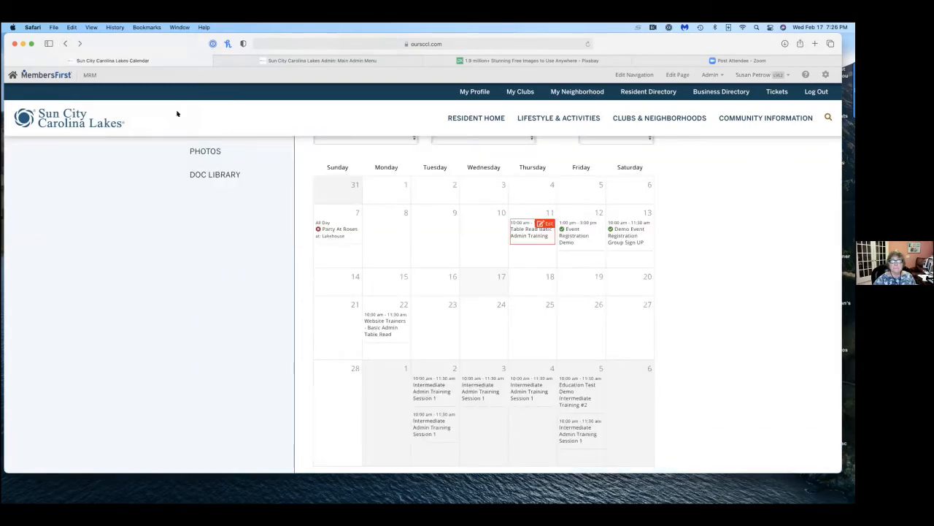
{"action": "left_click", "coordinate": [544, 222]}
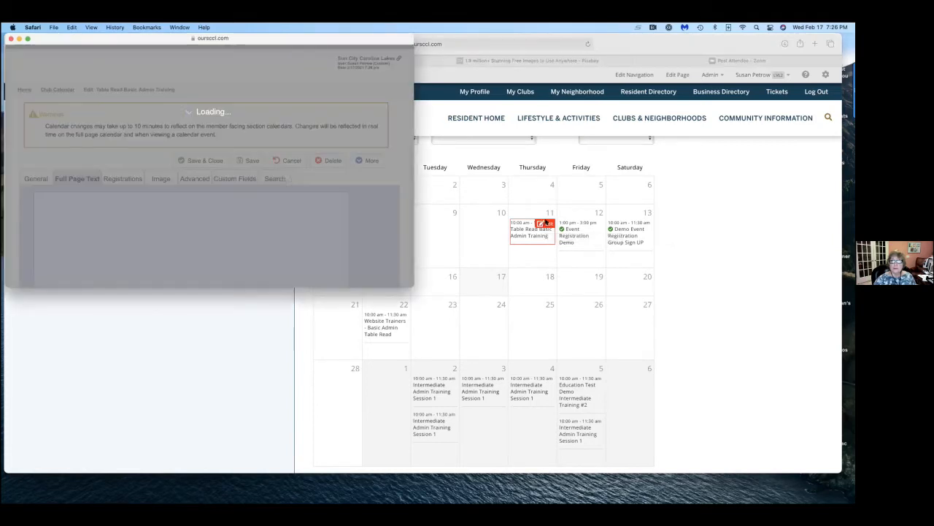
{"action": "left_click_drag", "start_coordinate": [416, 295], "coordinate": [476, 410]}
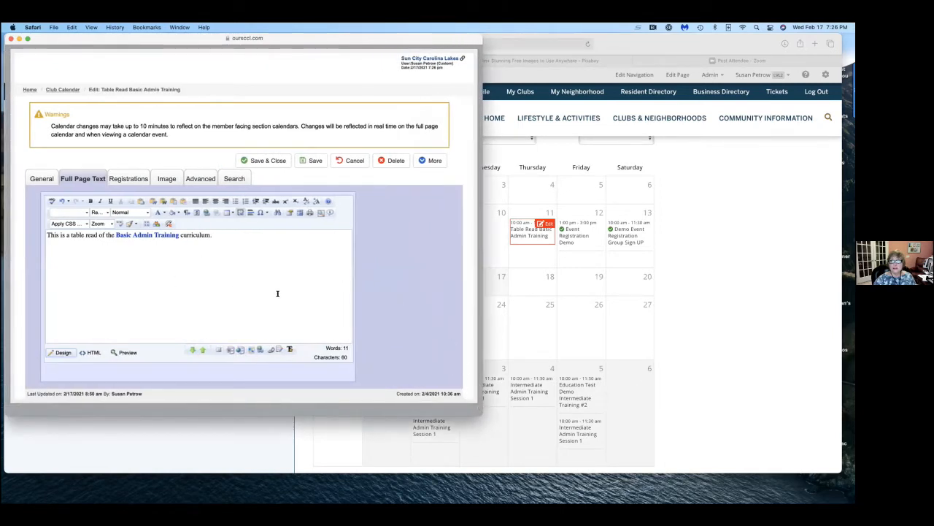
{"action": "left_click", "coordinate": [11, 38]}
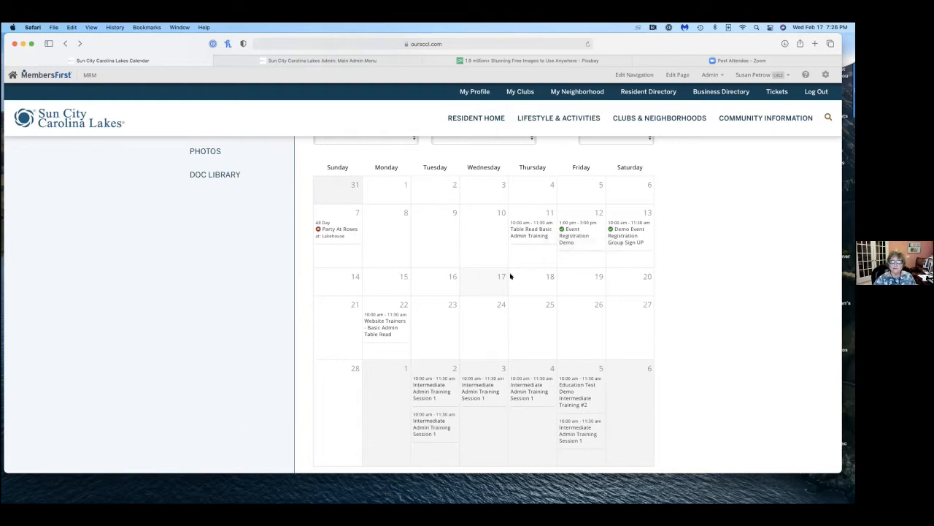
Open the February 12 Event Registration Demo event from the calendar and review its registration details and options.
{"action": "mouse_move", "coordinate": [579, 241]}
{"action": "scroll", "coordinate": [583, 242], "scroll_direction": "left", "scroll_amount": 1}
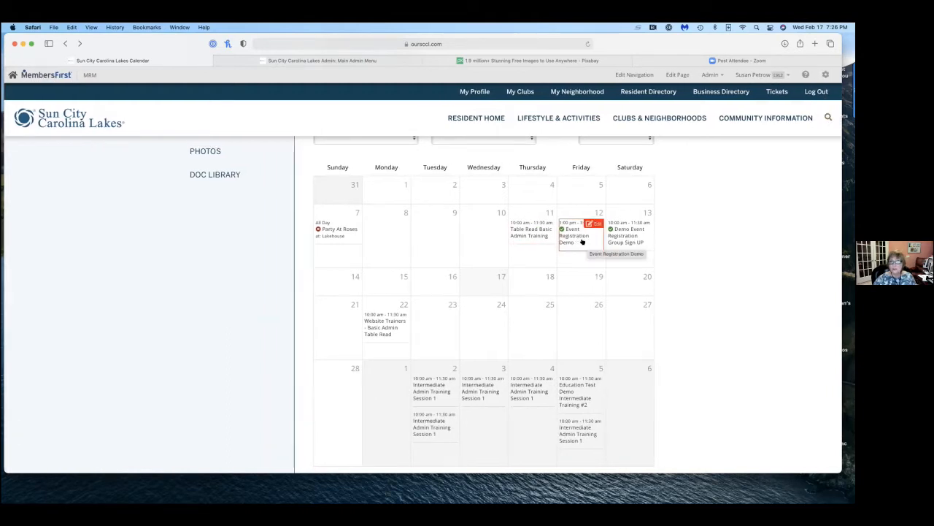
{"action": "left_click", "coordinate": [573, 231]}
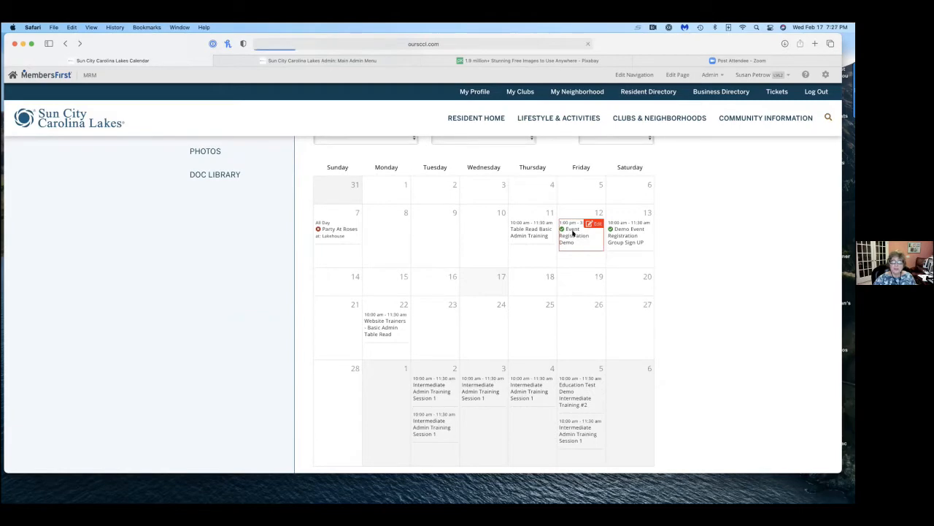
{"action": "scroll", "coordinate": [599, 358], "scroll_direction": "down", "scroll_amount": 8}
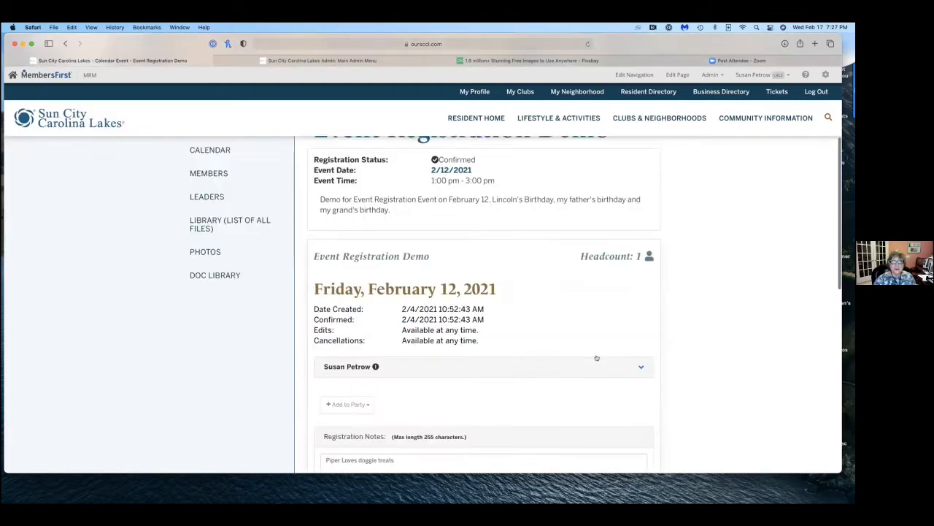
{"action": "scroll", "coordinate": [599, 358], "scroll_direction": "down", "scroll_amount": 5}
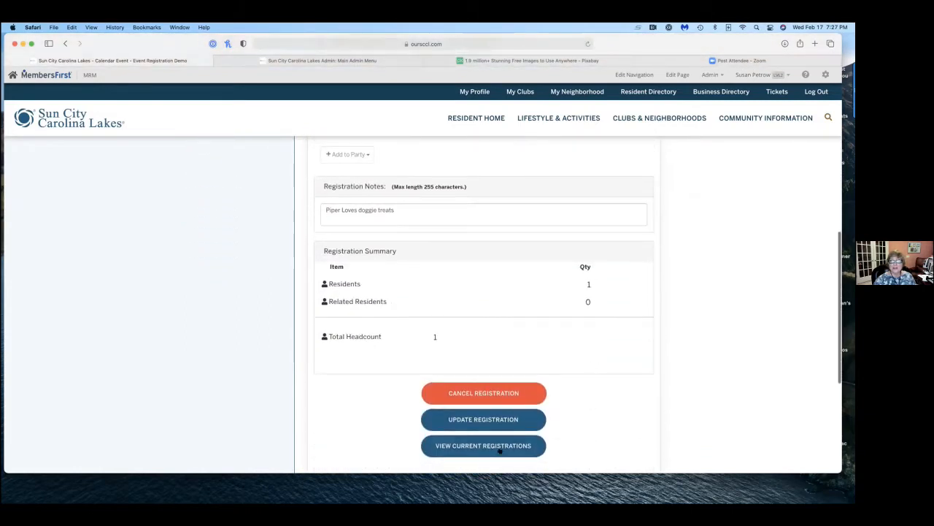
{"action": "scroll", "coordinate": [603, 388], "scroll_direction": "up", "scroll_amount": 13}
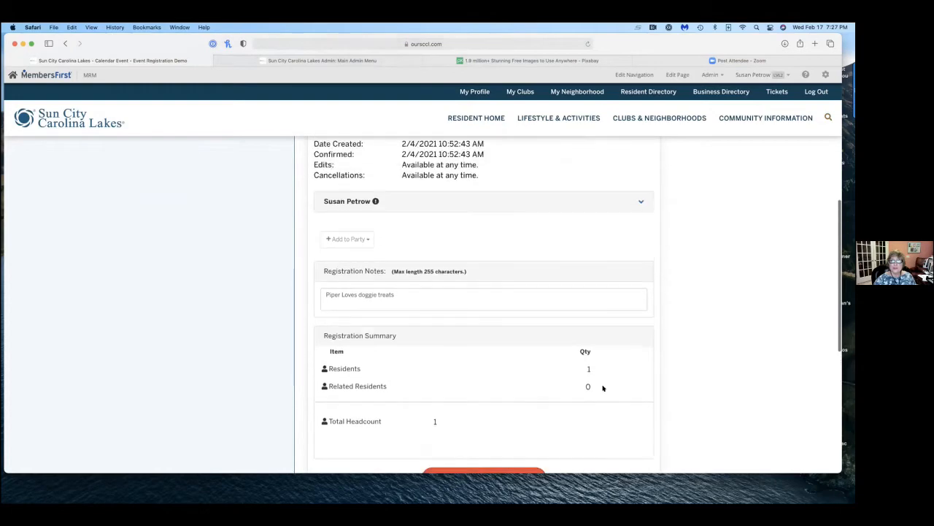
{"action": "scroll", "coordinate": [603, 388], "scroll_direction": "up", "scroll_amount": 3}
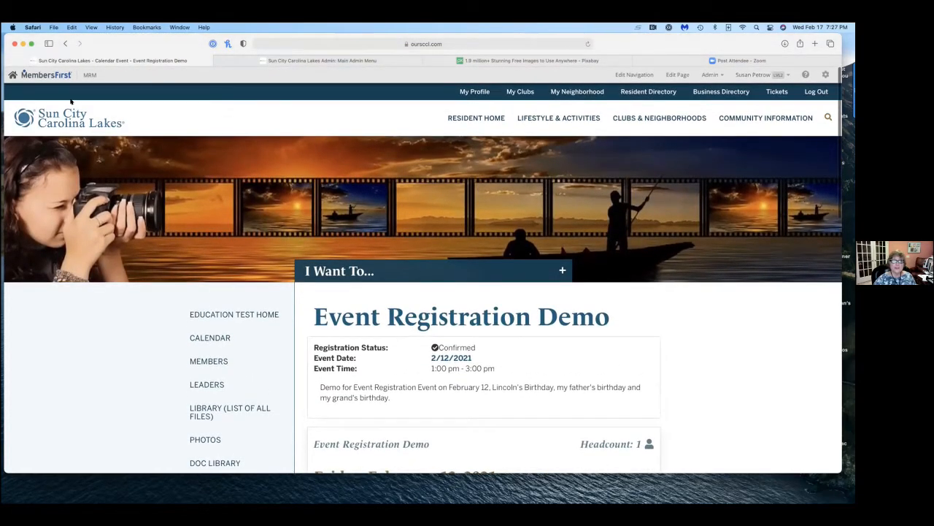
Go back to the Education Test home page and show the second set of upcoming event tiles.
{"action": "left_click", "coordinate": [65, 43]}
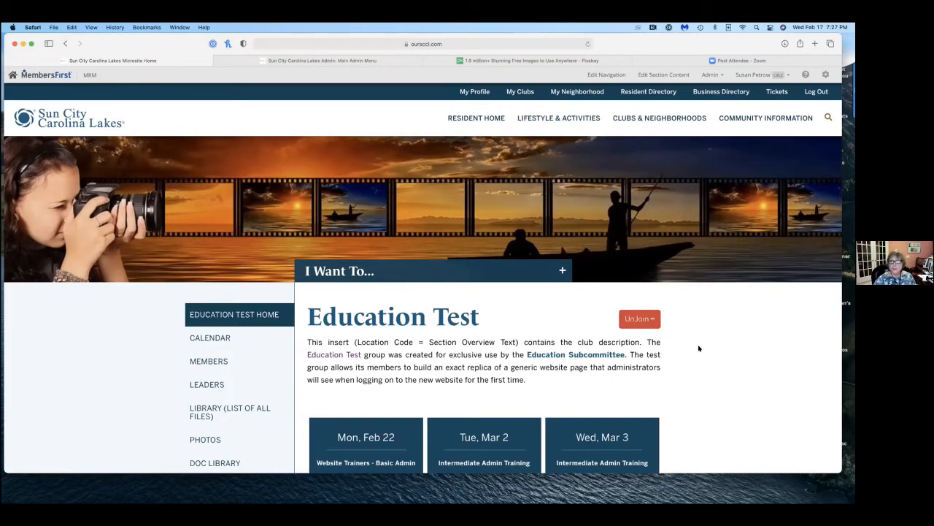
{"action": "scroll", "coordinate": [699, 348], "scroll_direction": "down", "scroll_amount": 4}
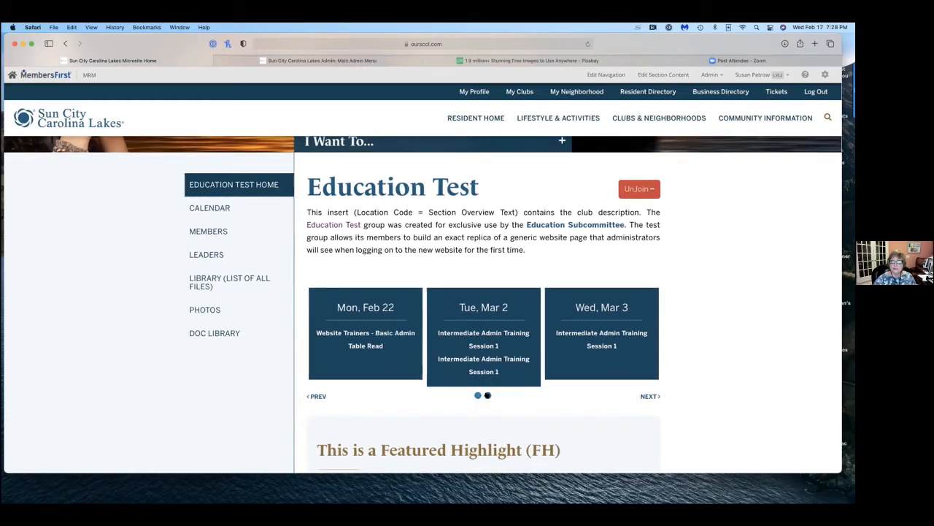
{"action": "left_click", "coordinate": [487, 395]}
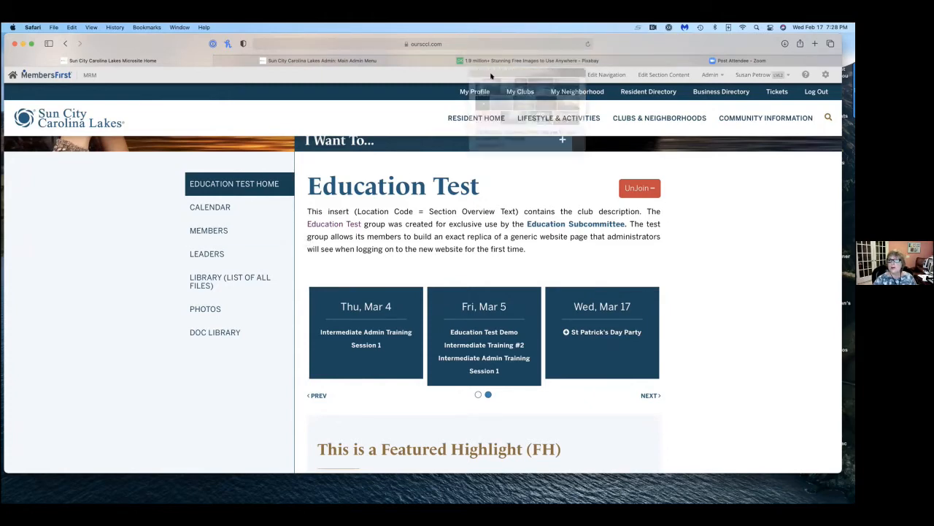
Open the Club Calendar of Events administration and set the current member facility to Education Test.
{"action": "left_click", "coordinate": [708, 74]}
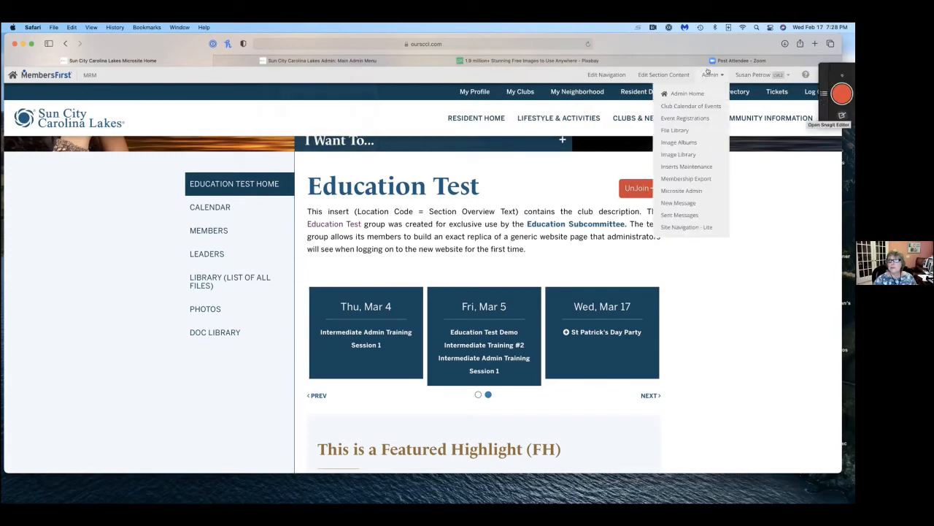
{"action": "left_click", "coordinate": [704, 105]}
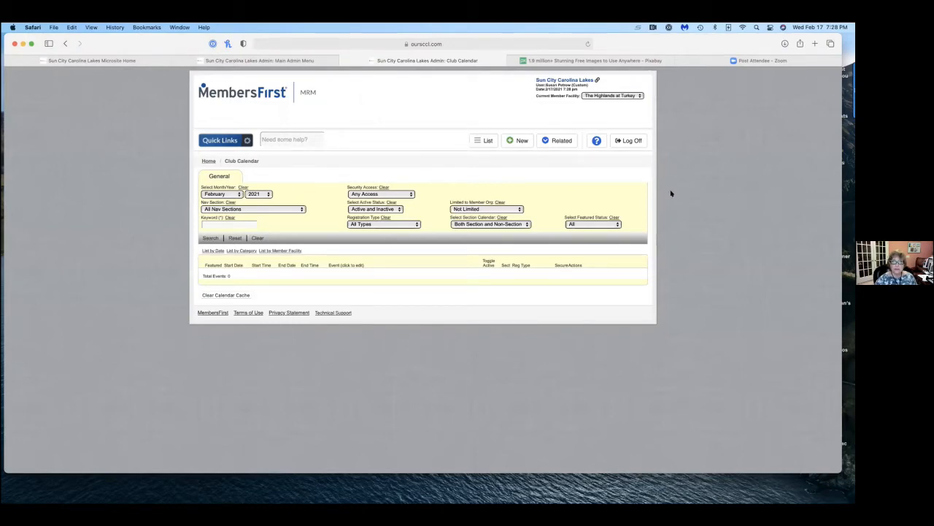
{"action": "scroll", "coordinate": [570, 108], "scroll_direction": "left", "scroll_amount": 1}
{"action": "scroll", "coordinate": [632, 105], "scroll_direction": "left", "scroll_amount": 2}
{"action": "left_click", "coordinate": [638, 95]}
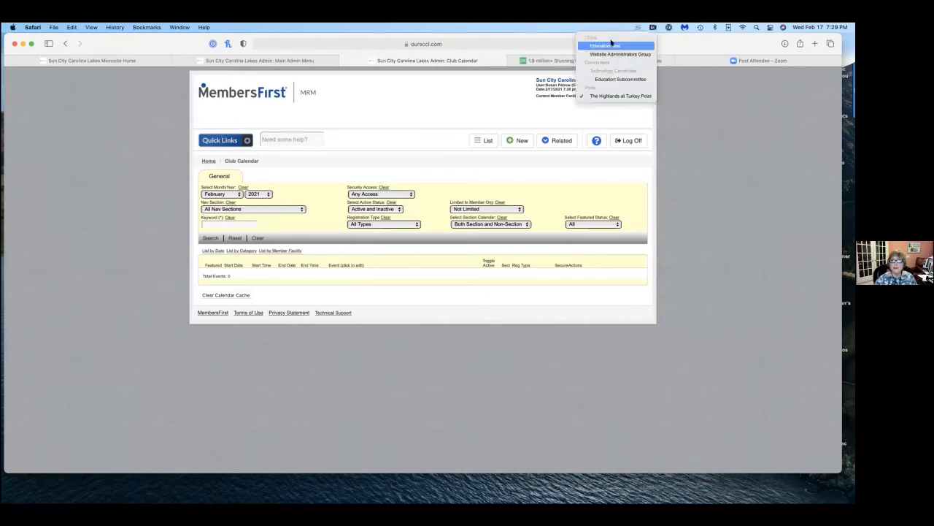
{"action": "left_click", "coordinate": [609, 45]}
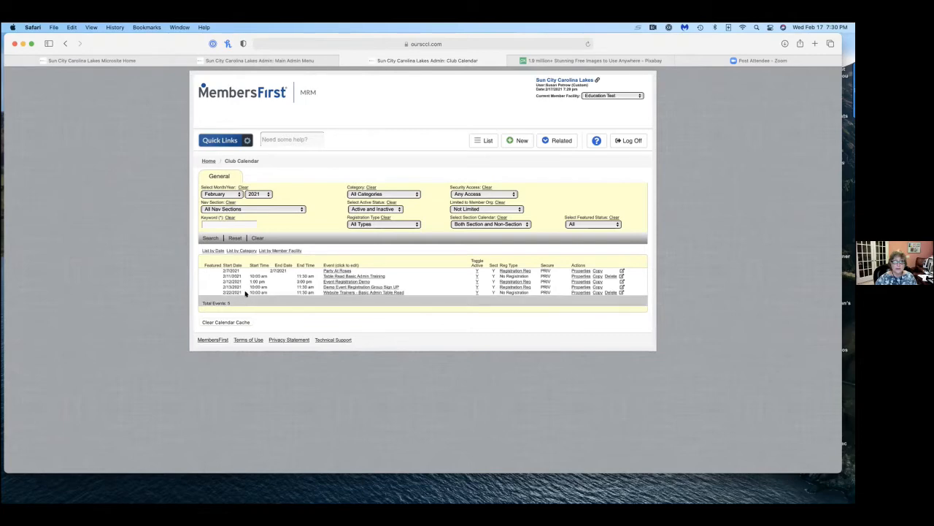
Set the club calendar list's month filter to All for 2021.
{"action": "right_click", "coordinate": [237, 192]}
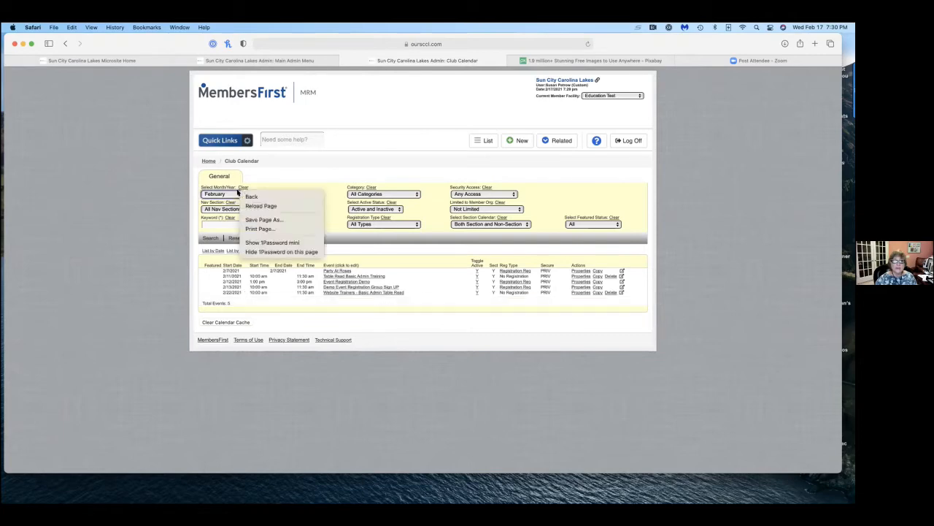
{"action": "left_click", "coordinate": [306, 173]}
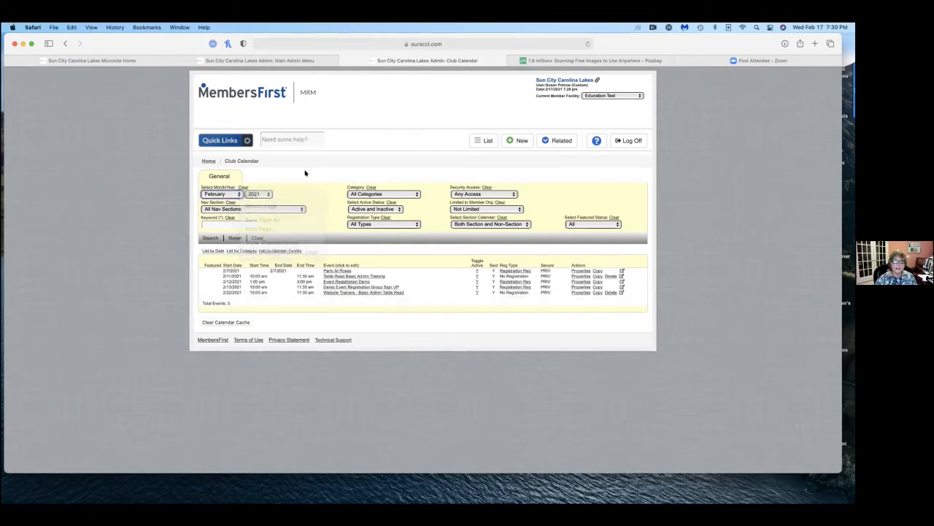
{"action": "left_click", "coordinate": [237, 192]}
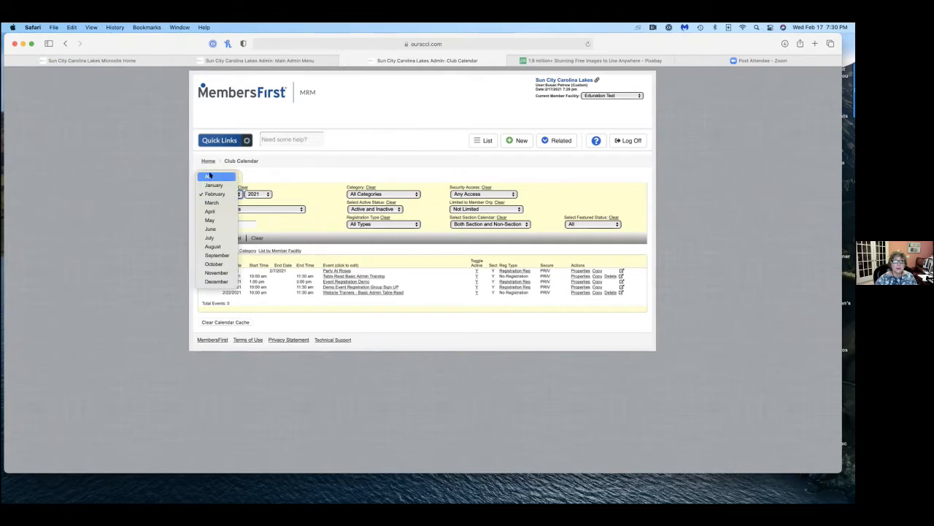
{"action": "left_click", "coordinate": [209, 175]}
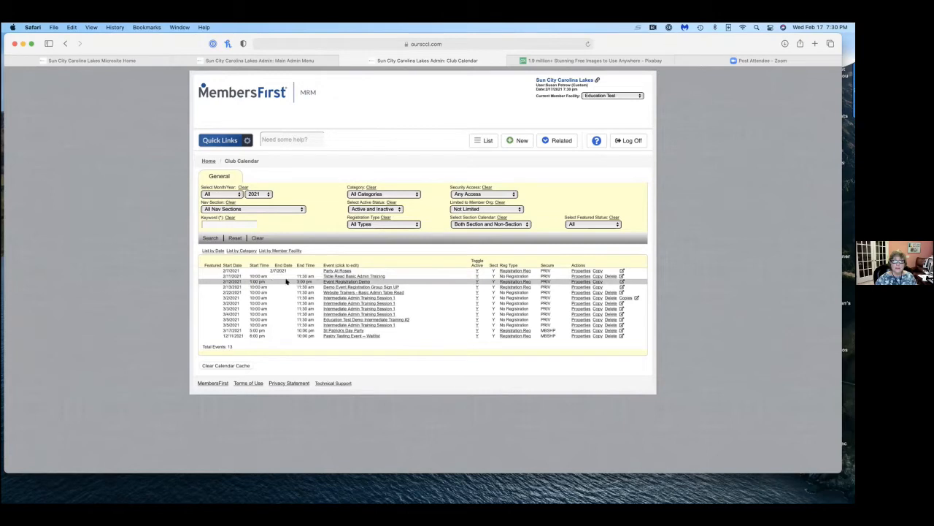
Open the Table Read Basic Admin Training event from the admin list, view its general settings, and return to the list.
{"action": "left_click", "coordinate": [335, 276]}
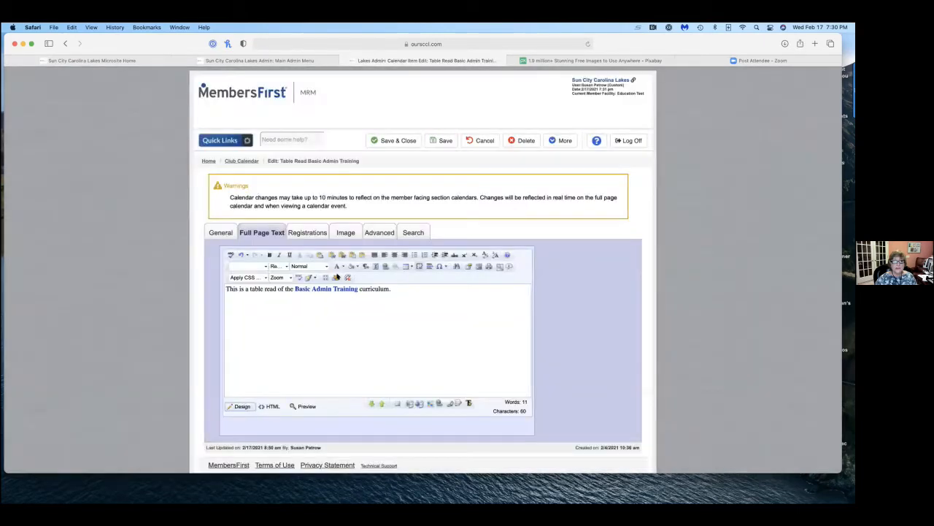
{"action": "left_click", "coordinate": [219, 231]}
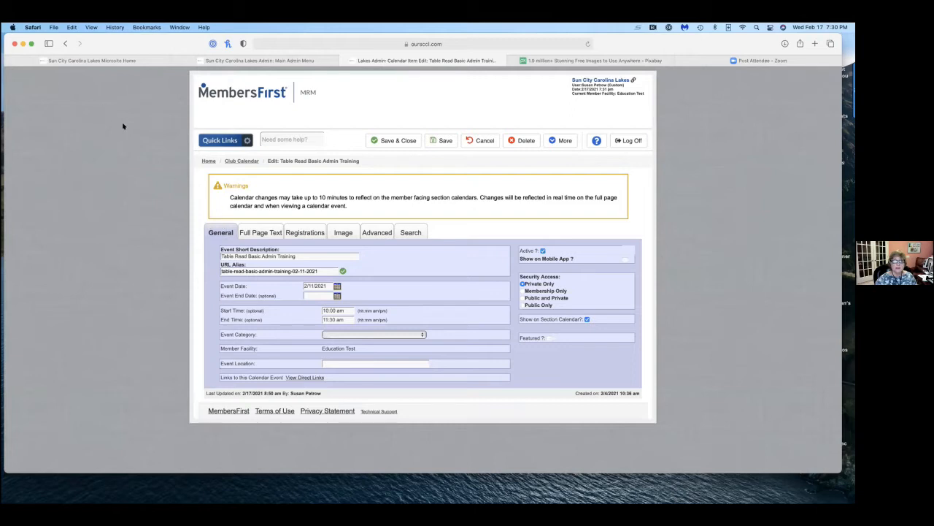
{"action": "left_click", "coordinate": [64, 42]}
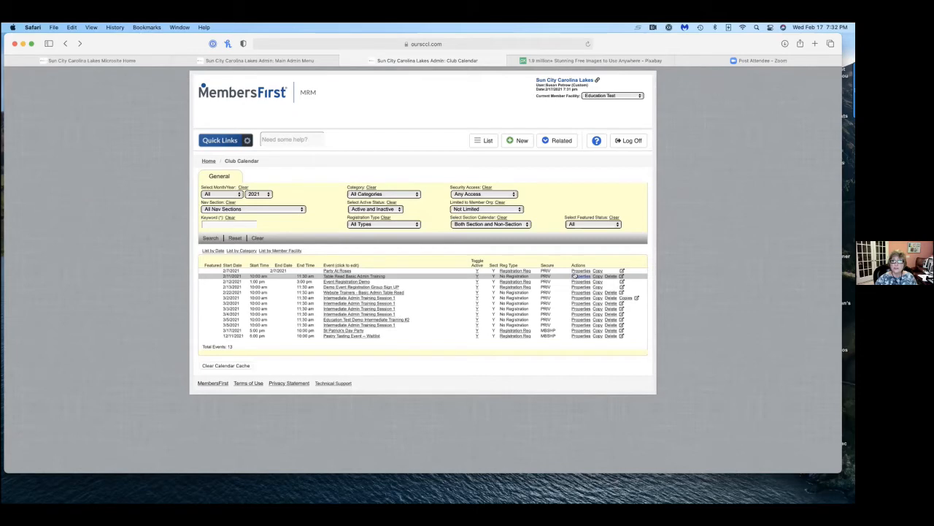
Start a new club calendar event and enter "Lenten Fish Friday" as its description.
{"action": "left_click", "coordinate": [521, 138]}
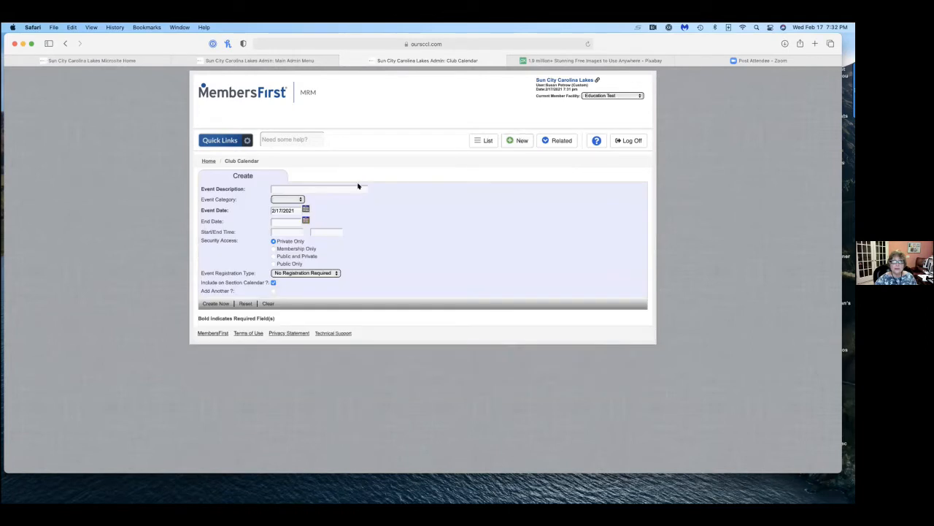
{"action": "left_click", "coordinate": [292, 187]}
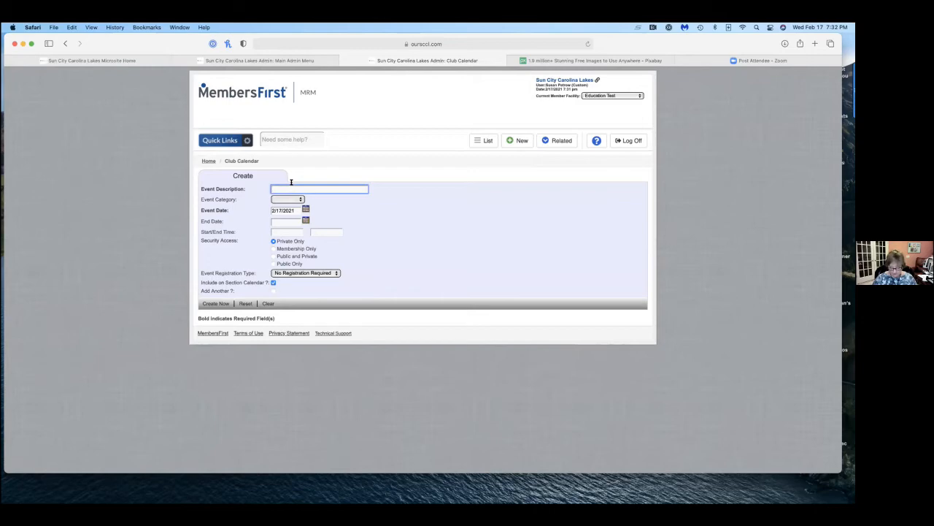
{"action": "type", "text": "nten Fish Friday"}
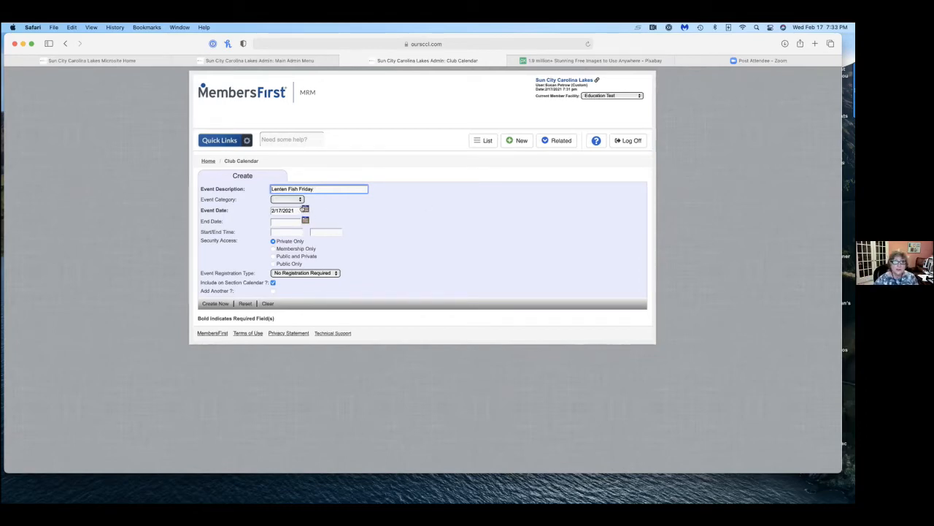
Set the event date to 2/26/2021, with a start time of 4:00 pm and an end time of 6:30 pm.
{"action": "left_click", "coordinate": [306, 208]}
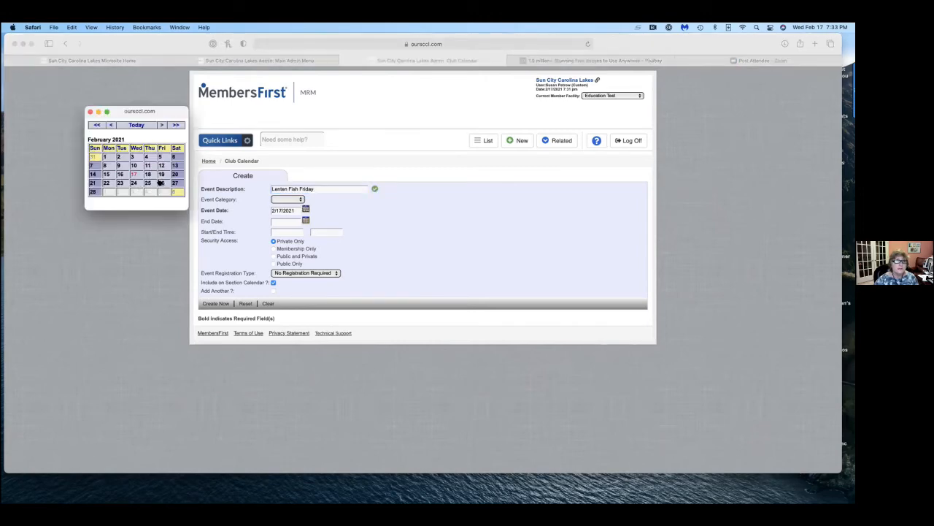
{"action": "left_click", "coordinate": [159, 182]}
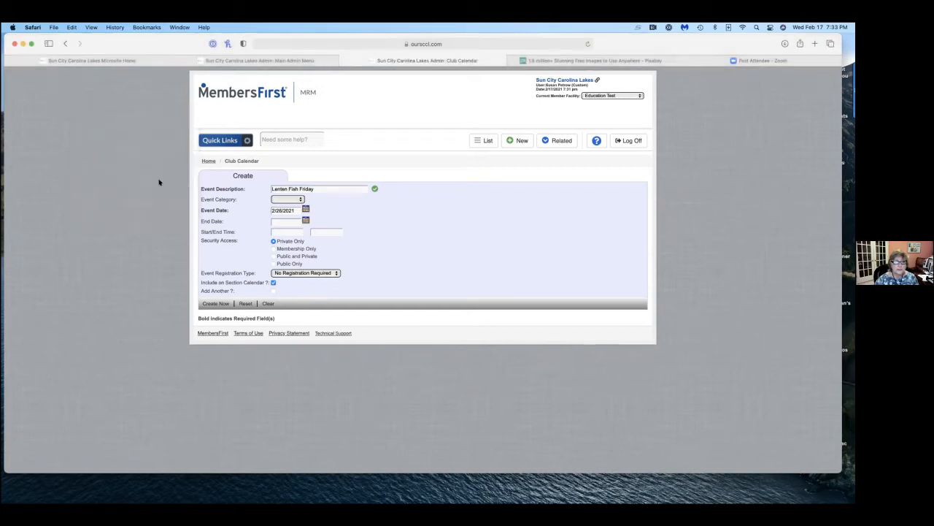
{"action": "left_click", "coordinate": [285, 226]}
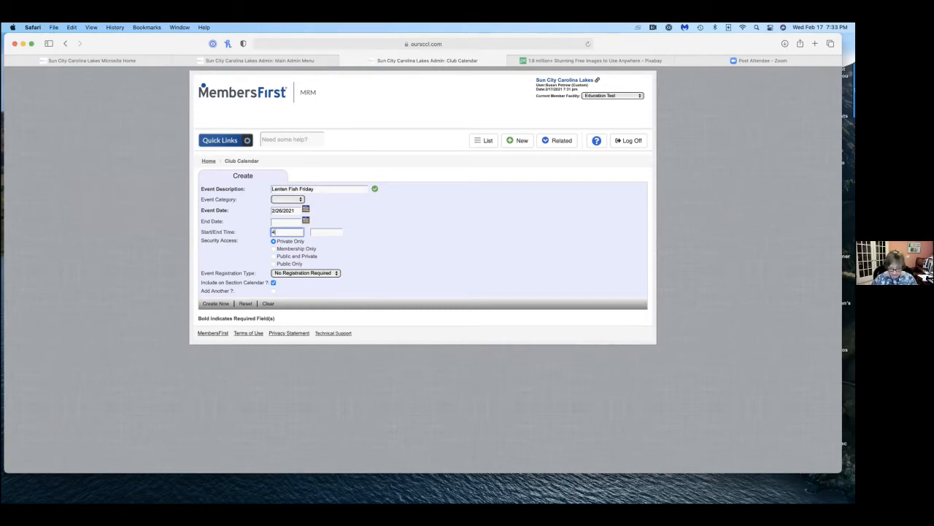
{"action": "type", "text": "00 pmm"}
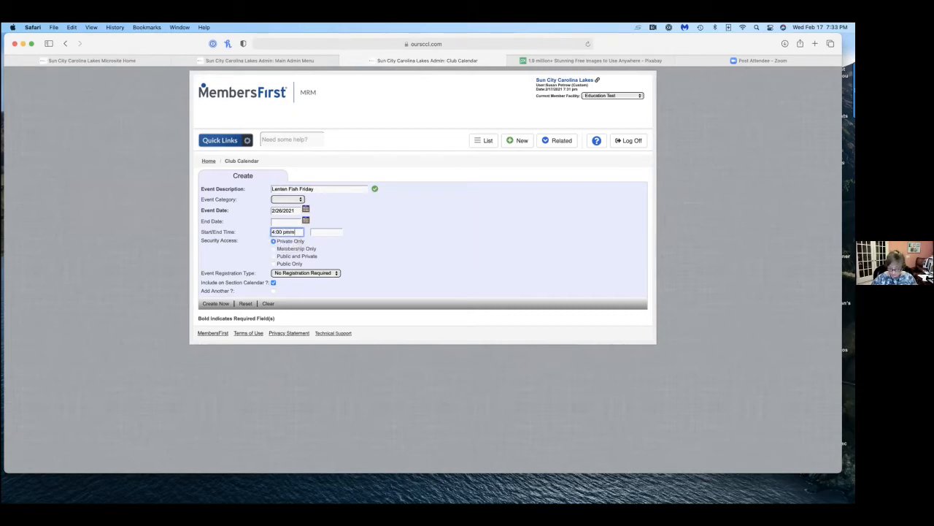
{"action": "key", "text": "BackSpace"}
{"action": "key", "text": "Tab"}
{"action": "type", "text": "6:30"}
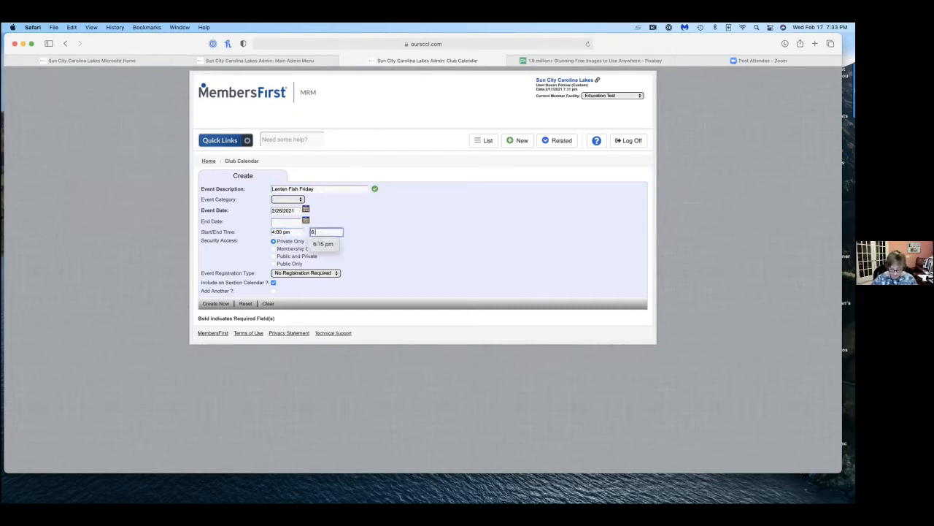
{"action": "type", "text": " pm"}
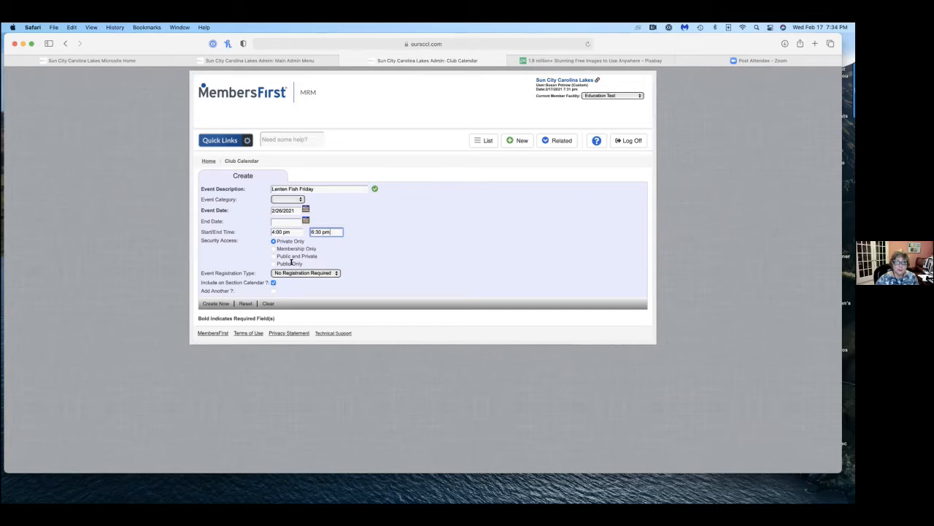
{"action": "scroll", "coordinate": [271, 266], "scroll_direction": "left", "scroll_amount": 5}
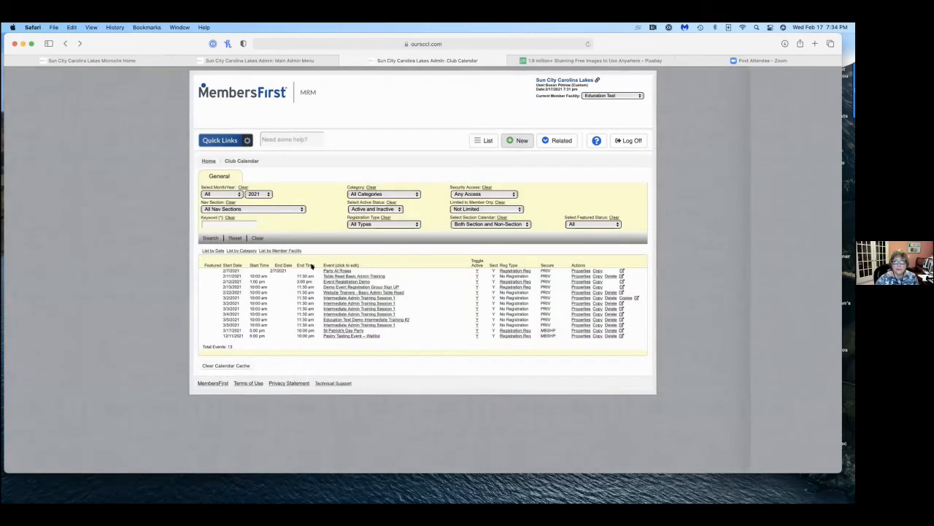
{"action": "scroll", "coordinate": [724, 274], "scroll_direction": "right", "scroll_amount": 5}
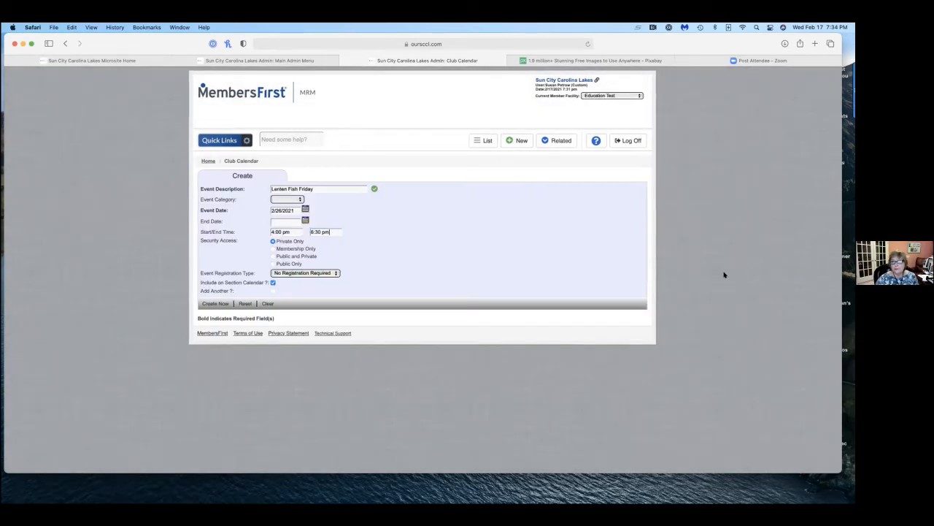
{"action": "scroll", "coordinate": [801, 271], "scroll_direction": "right", "scroll_amount": 1}
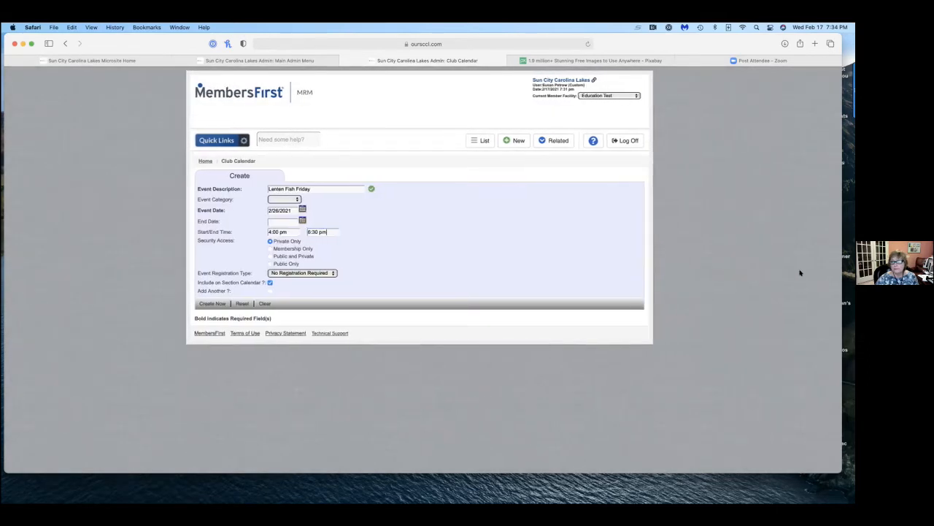
Check the event registration type options without changing them, and turn Include on Section Calendar off and on again.
{"action": "left_click", "coordinate": [335, 273]}
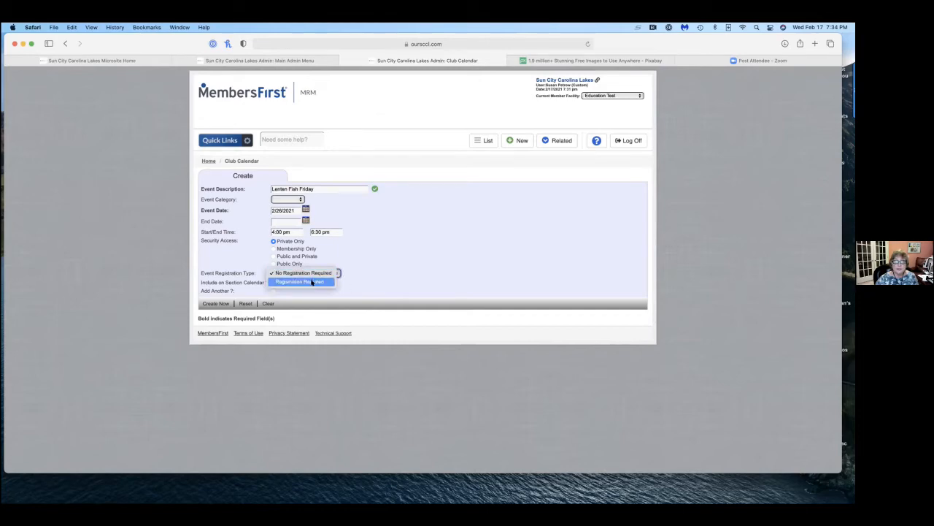
{"action": "left_click", "coordinate": [392, 279]}
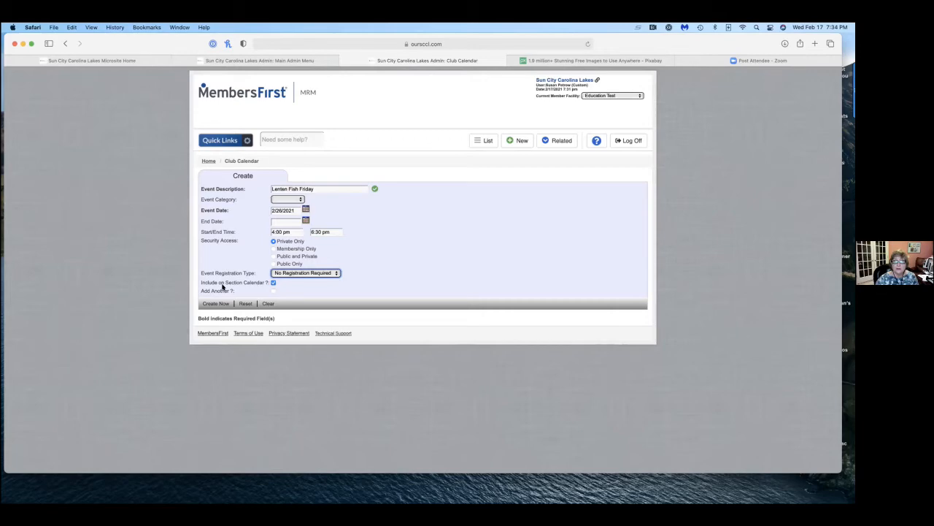
{"action": "left_click", "coordinate": [273, 282]}
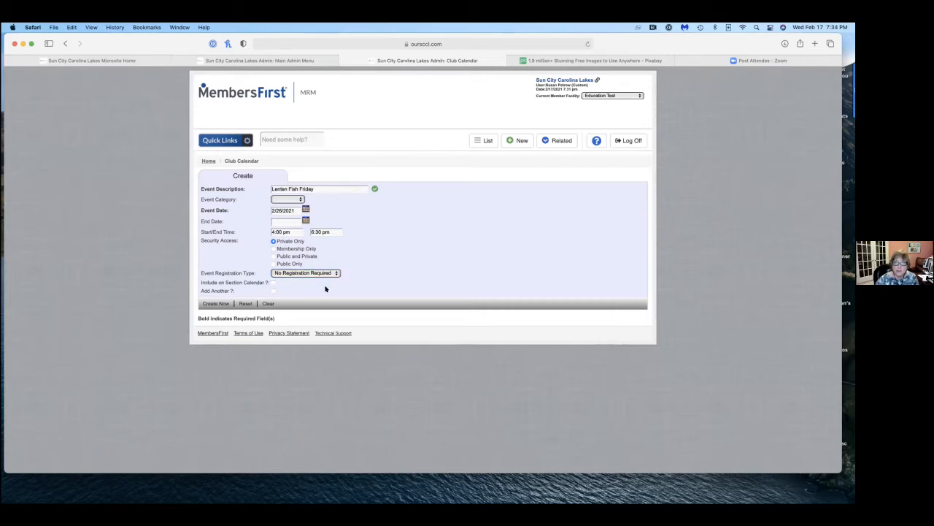
{"action": "left_click", "coordinate": [273, 282]}
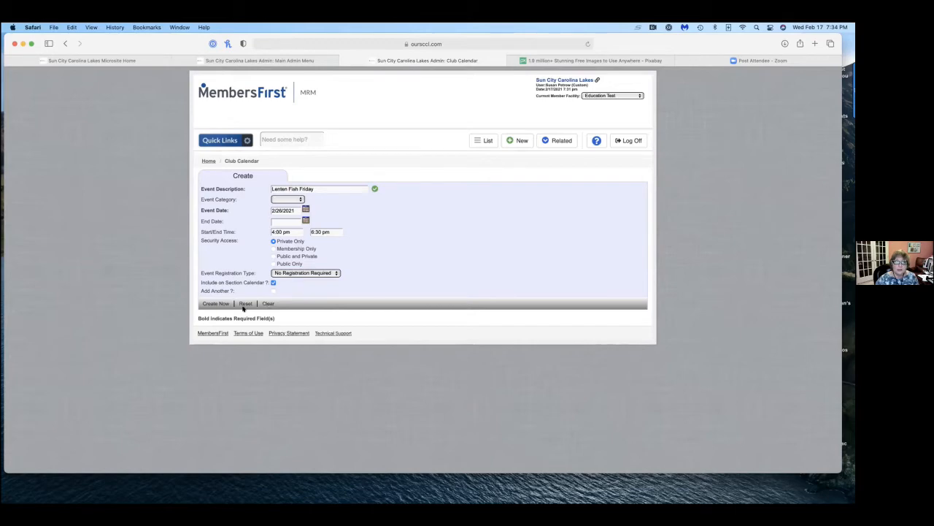
{"action": "scroll", "coordinate": [209, 289], "scroll_direction": "left", "scroll_amount": 2}
{"action": "scroll", "coordinate": [209, 295], "scroll_direction": "left", "scroll_amount": 1}
{"action": "scroll", "coordinate": [209, 295], "scroll_direction": "left", "scroll_amount": 2}
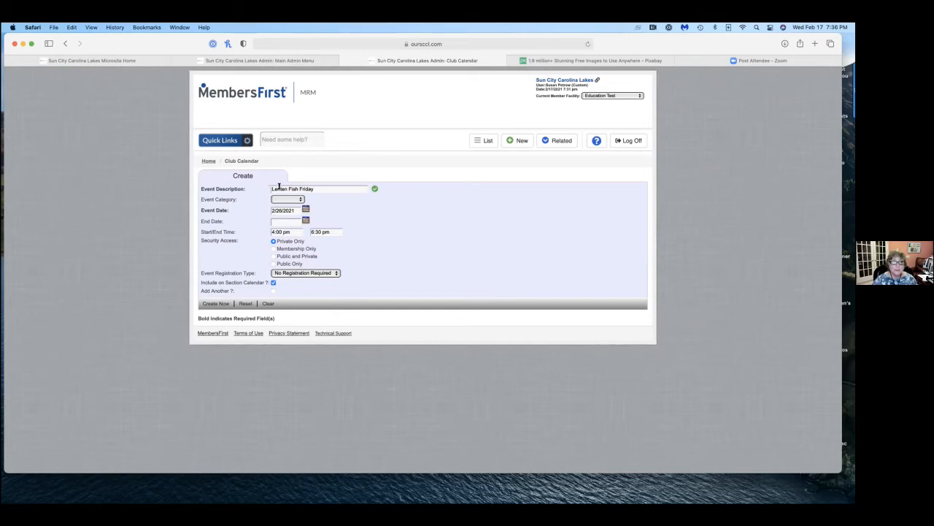
Change the event description to "Education Lenten Fish Friday" and create the event.
{"action": "left_click", "coordinate": [270, 189]}
{"action": "type", "text": "Education"}
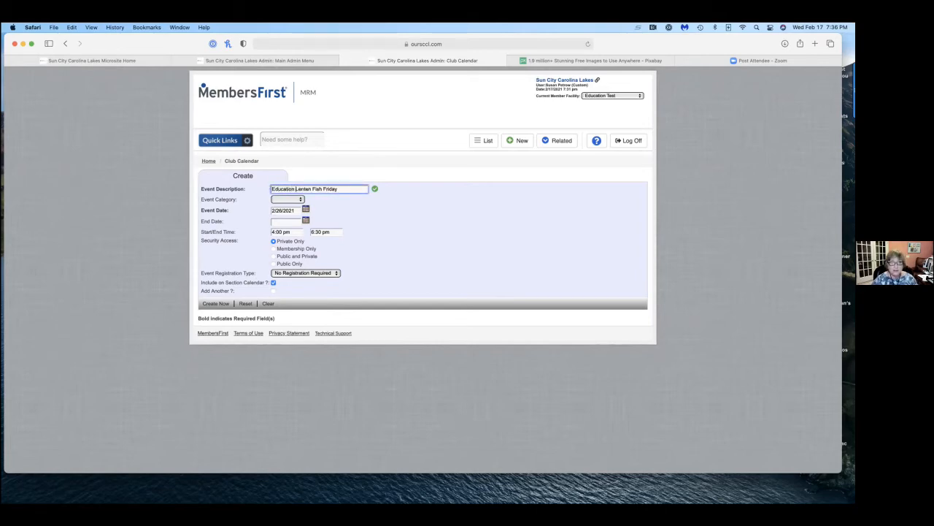
{"action": "left_click", "coordinate": [216, 303]}
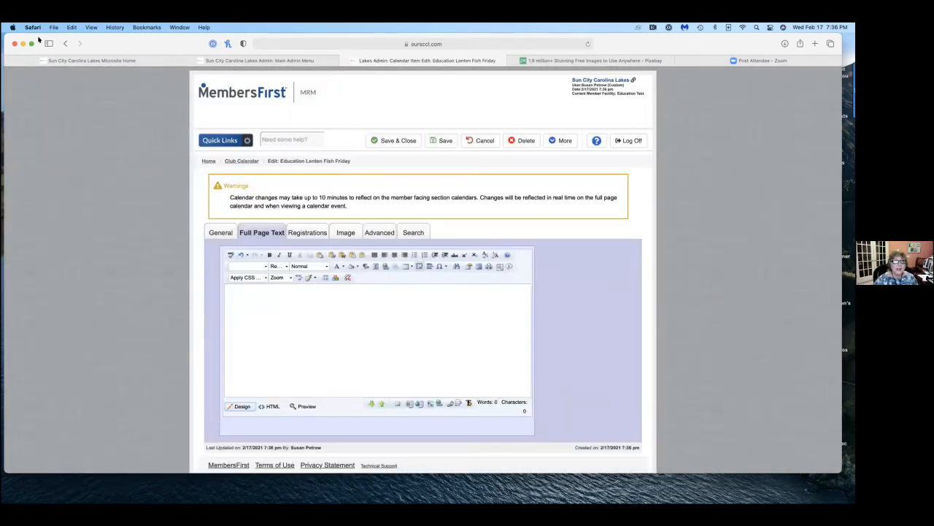
Begin the event's full page text with "Education Test is sponsoring a Lent" and "Friday" on a new line.
{"action": "left_click", "coordinate": [91, 27]}
{"action": "left_click", "coordinate": [106, 205]}
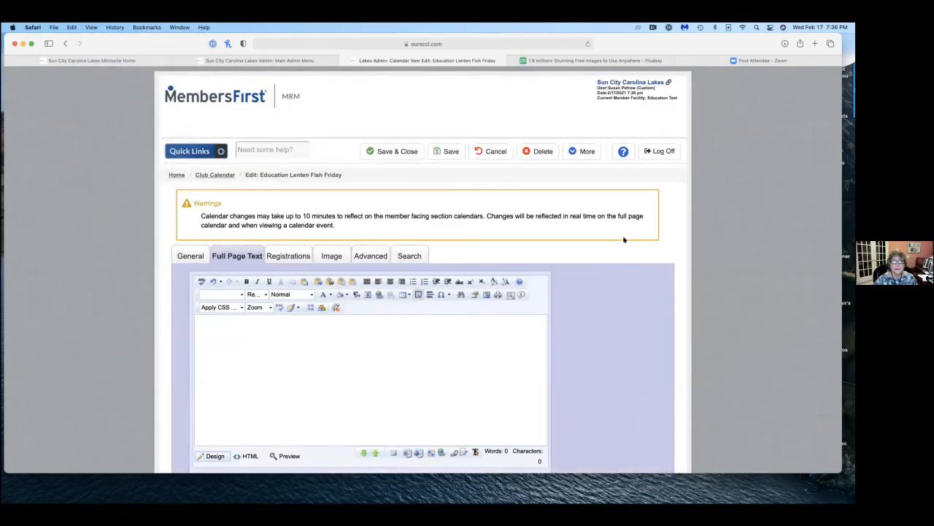
{"action": "scroll", "coordinate": [638, 272], "scroll_direction": "down", "scroll_amount": 2}
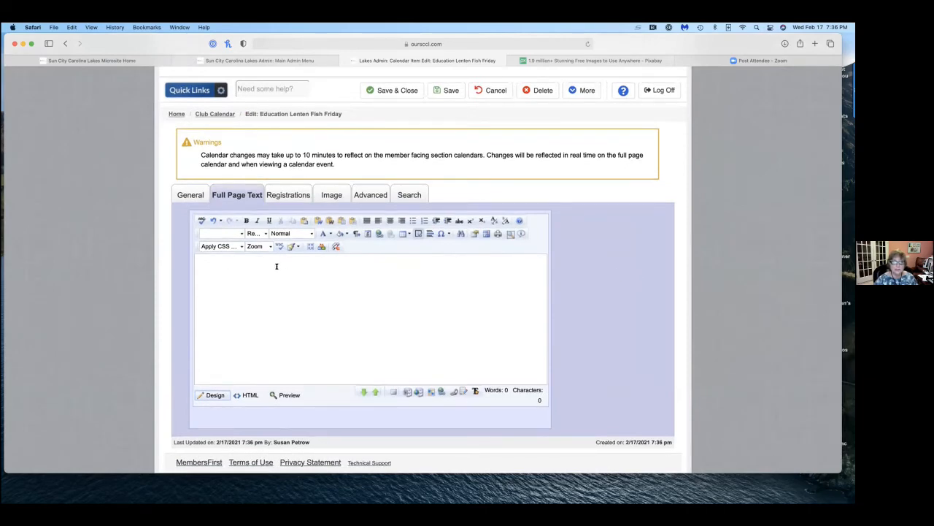
{"action": "left_click", "coordinate": [223, 262]}
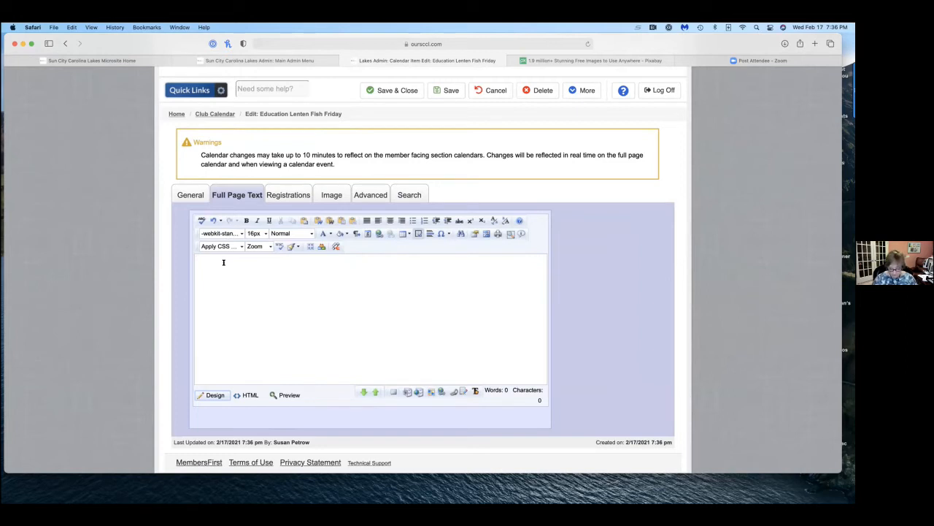
{"action": "type", "text": "Education Tes"}
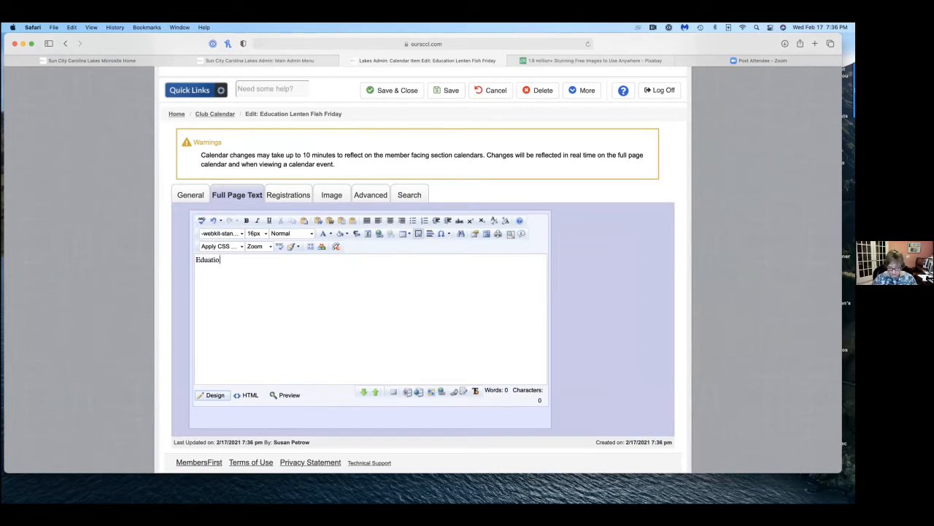
{"action": "type", "text": "t is sp"}
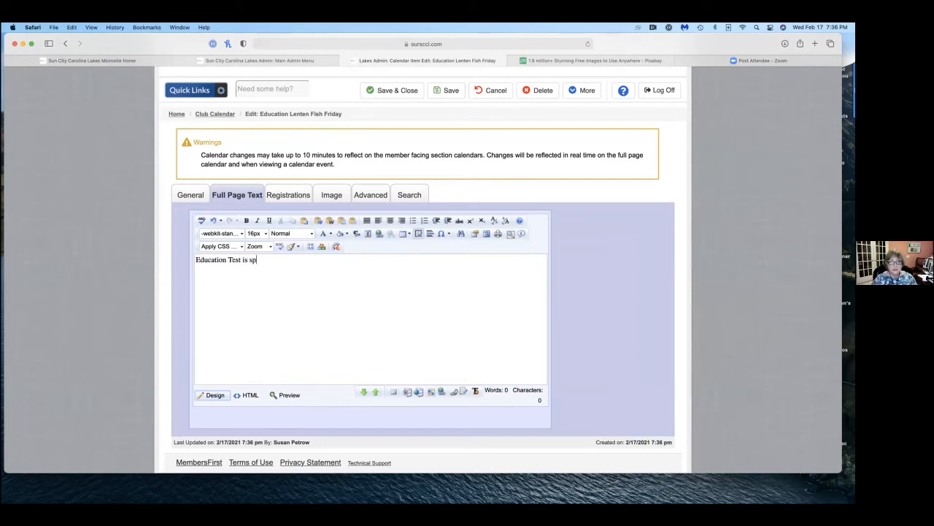
{"action": "type", "text": "onsorin"}
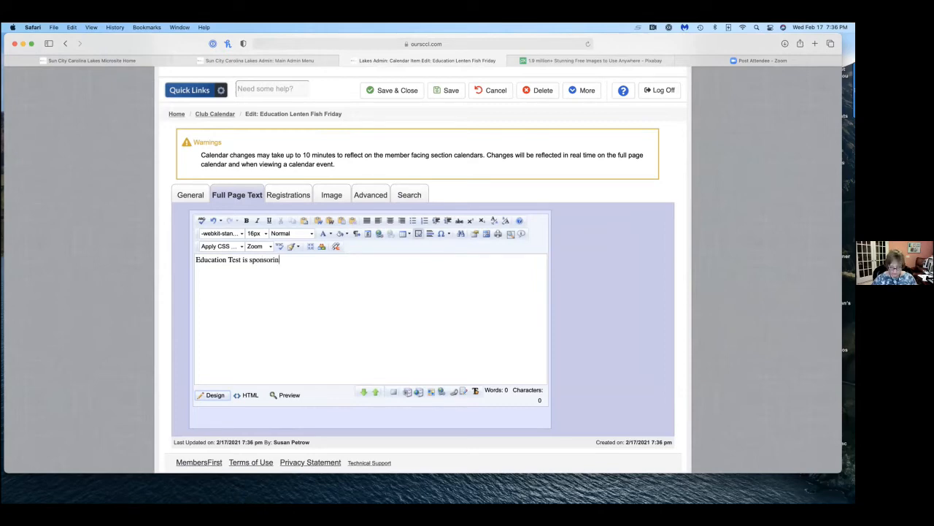
{"action": "type", "text": "g a Lentn"}
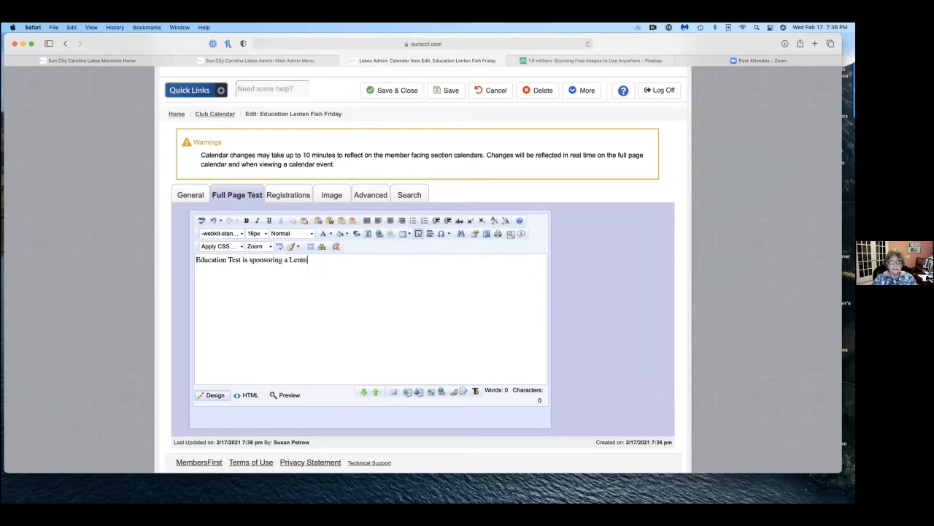
{"action": "key", "text": "BackSpace"}
{"action": "type", "text": "F"}
{"action": "key", "text": "BackSpace"}
{"action": "key", "text": "Return"}
{"action": "type", "text": "Friday"}
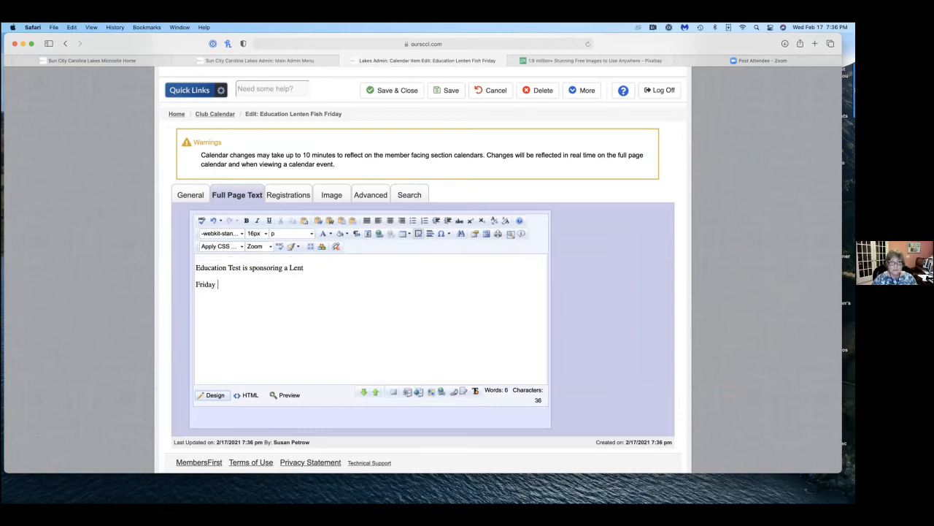
Join the two lines and complete the wording as "Education Test is sponsoring a Lenten Friday Fish Fry".
{"action": "left_click", "coordinate": [196, 281]}
{"action": "key", "text": "BackSpace"}
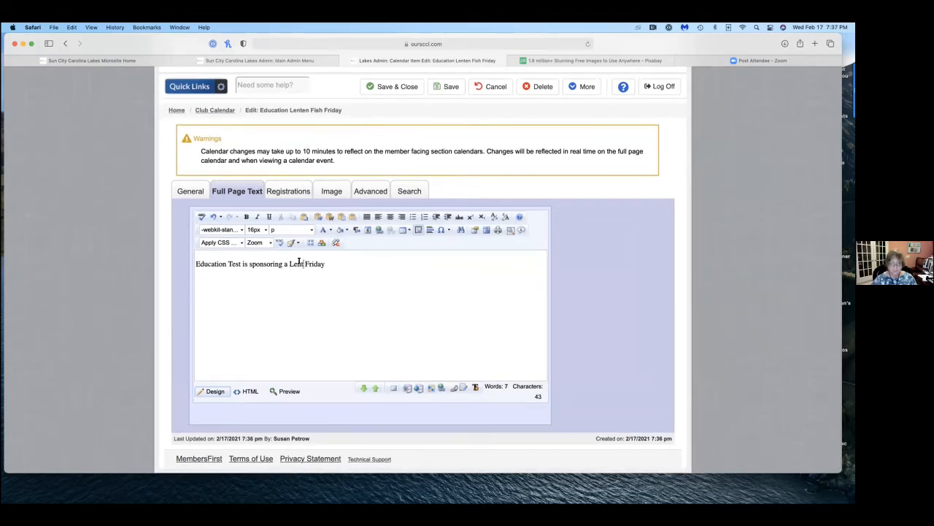
{"action": "type", "text": "en "}
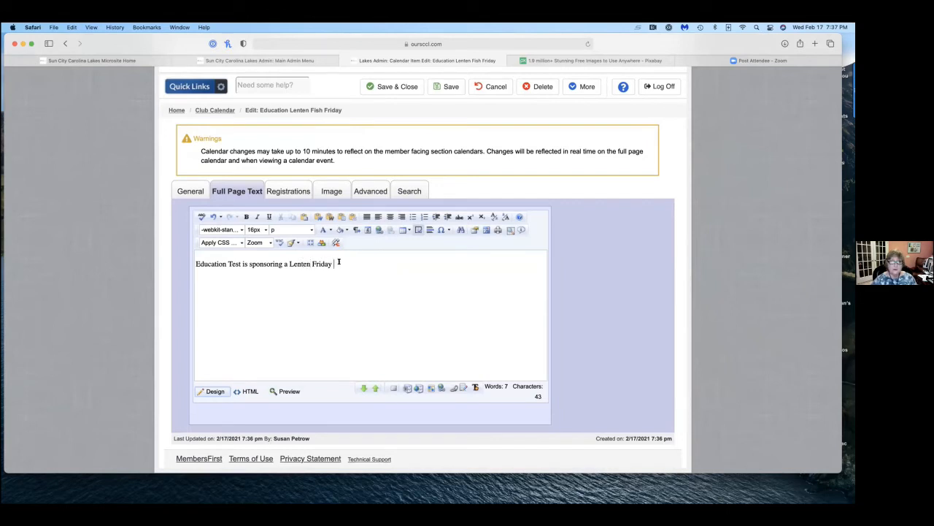
{"action": "type", "text": "Friday Fis"}
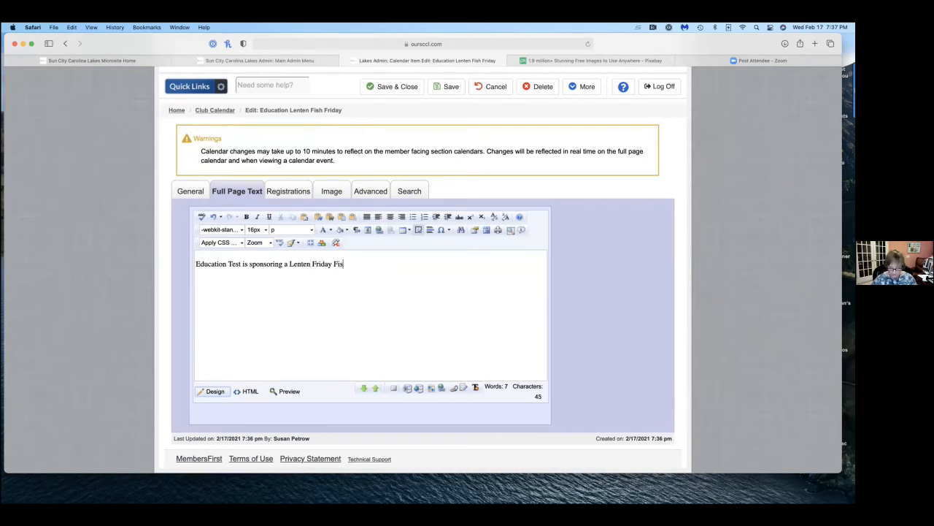
{"action": "type", "text": "h Fry.  Call"}
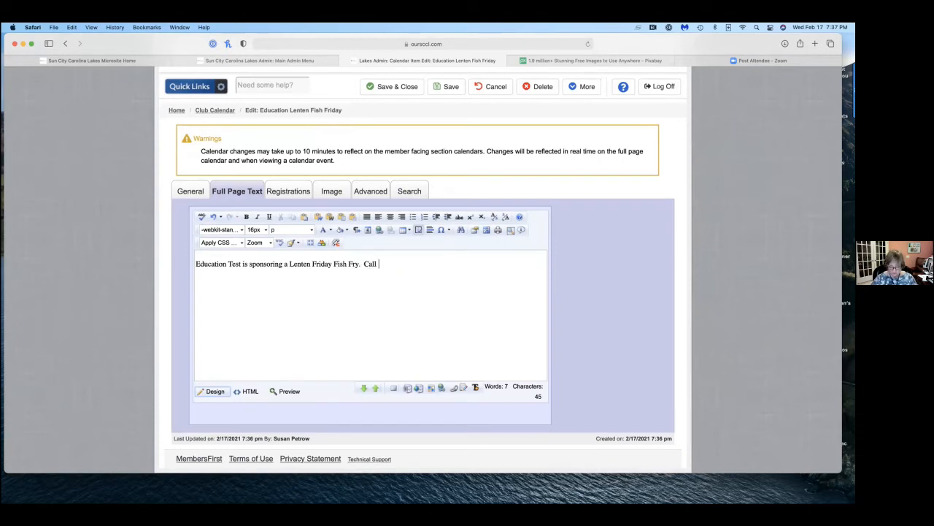
End the sentence with a period and add a second one asking interested readers to email the contact person by name.
{"action": "key", "text": "BackSpace"}
{"action": "key", "text": "BackSpace"}
{"action": "key", "text": "BackSpace"}
{"action": "key", "text": "BackSpace"}
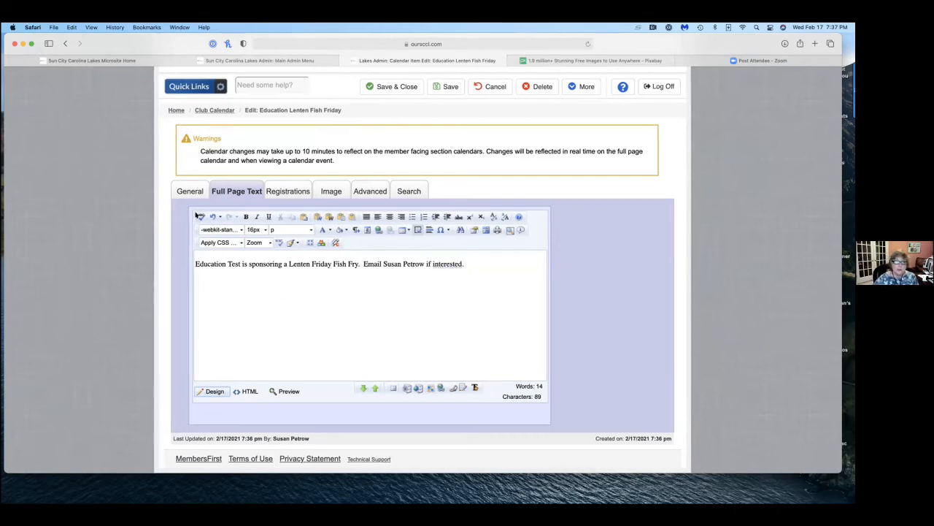
Center the whole line of text in the event's full page text.
{"action": "scroll", "coordinate": [196, 215], "scroll_direction": "up", "scroll_amount": 1}
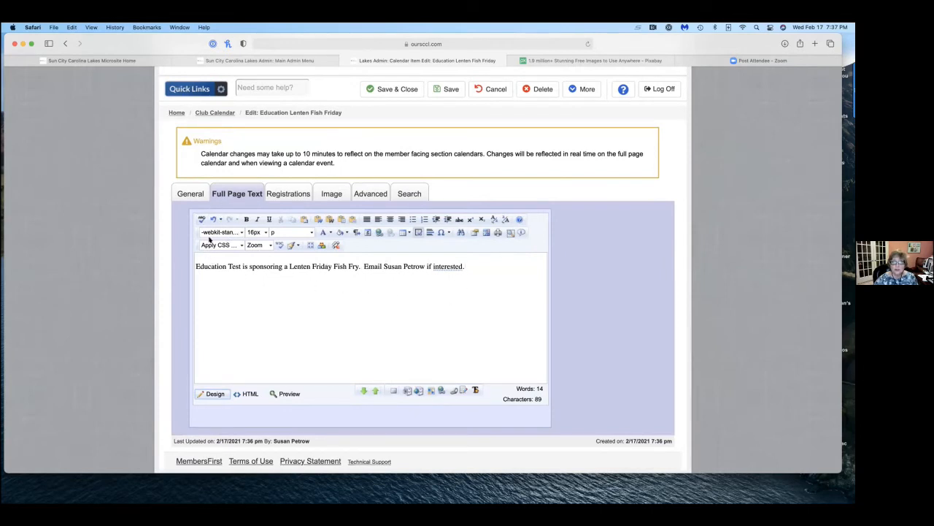
{"action": "scroll", "coordinate": [523, 248], "scroll_direction": "left", "scroll_amount": 1}
{"action": "left_click_drag", "start_coordinate": [196, 265], "coordinate": [479, 265]}
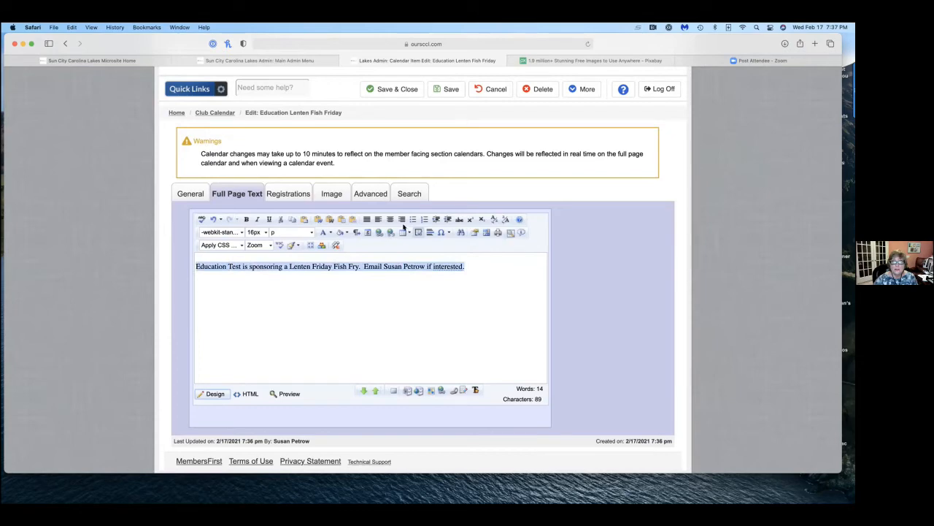
{"action": "left_click", "coordinate": [391, 219]}
{"action": "left_click", "coordinate": [357, 312]}
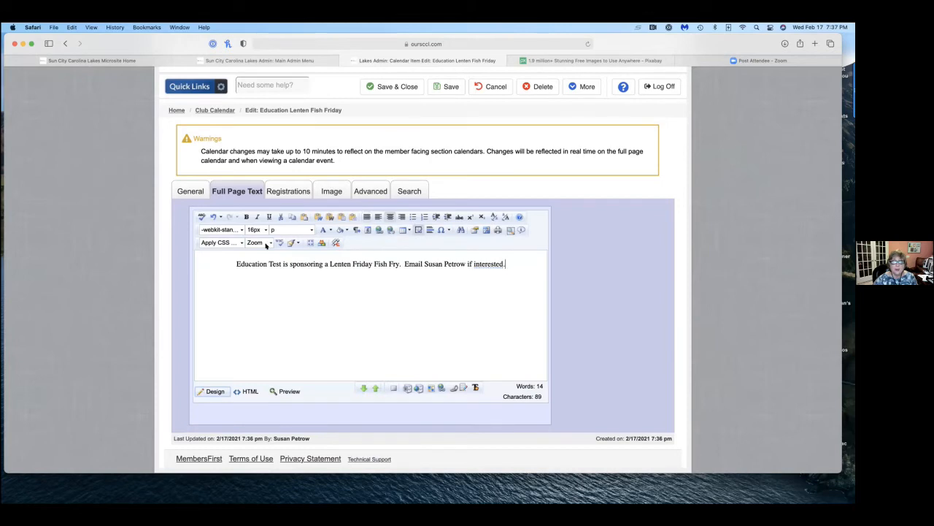
Make the words "Education Test" bold in the event's full page text.
{"action": "scroll", "coordinate": [233, 260], "scroll_direction": "up", "scroll_amount": 1}
{"action": "left_click_drag", "start_coordinate": [233, 265], "coordinate": [281, 269]}
{"action": "left_click", "coordinate": [246, 221]}
Apply a salmon-pink background highlight to the whole line of text in the event's full page text.
{"action": "scroll", "coordinate": [259, 285], "scroll_direction": "up", "scroll_amount": 1}
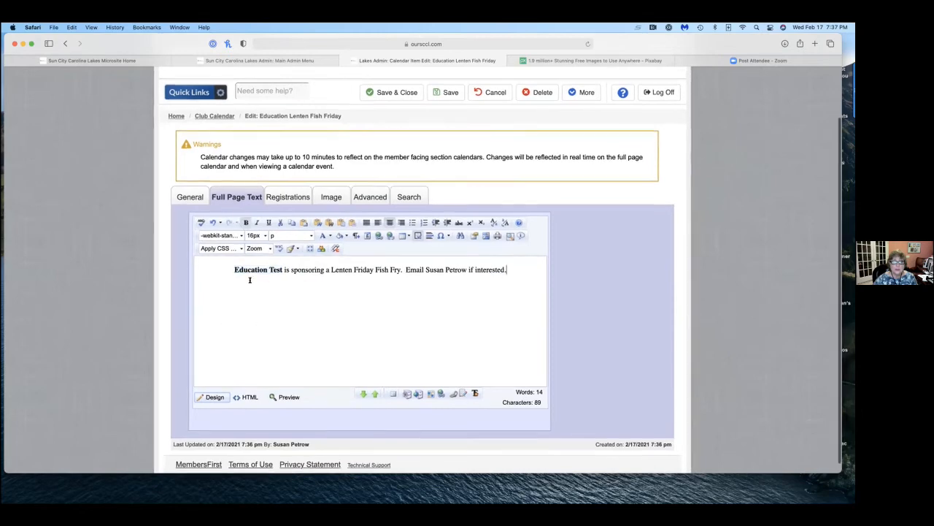
{"action": "left_click_drag", "start_coordinate": [233, 272], "coordinate": [508, 273]}
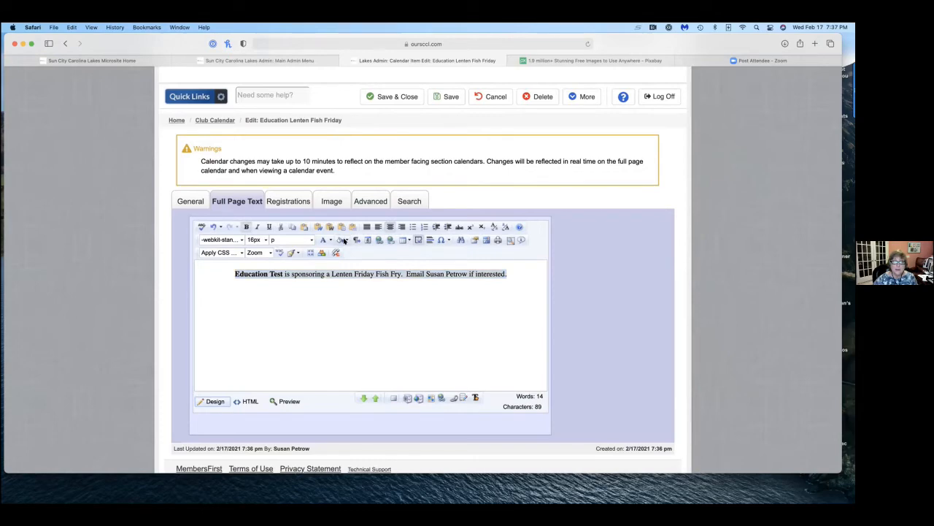
{"action": "left_click", "coordinate": [345, 241]}
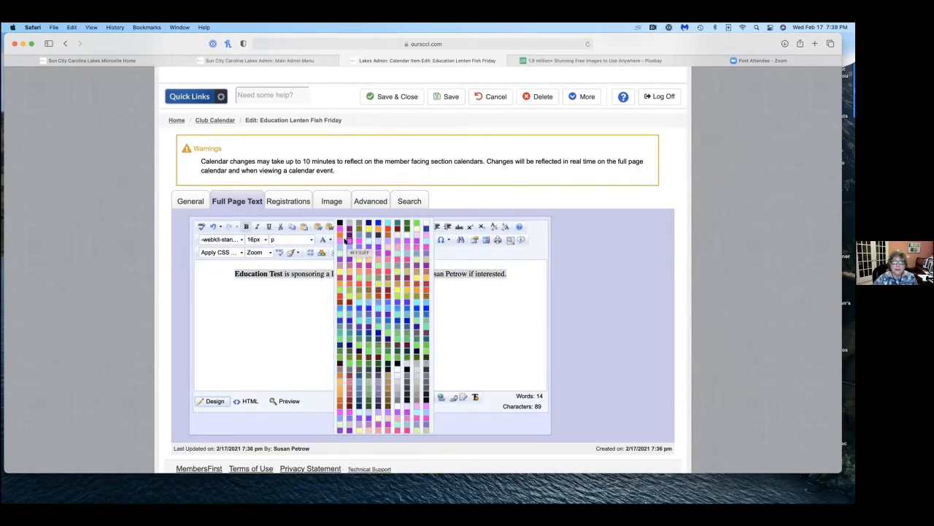
{"action": "left_click", "coordinate": [377, 260]}
{"action": "left_click", "coordinate": [302, 306]}
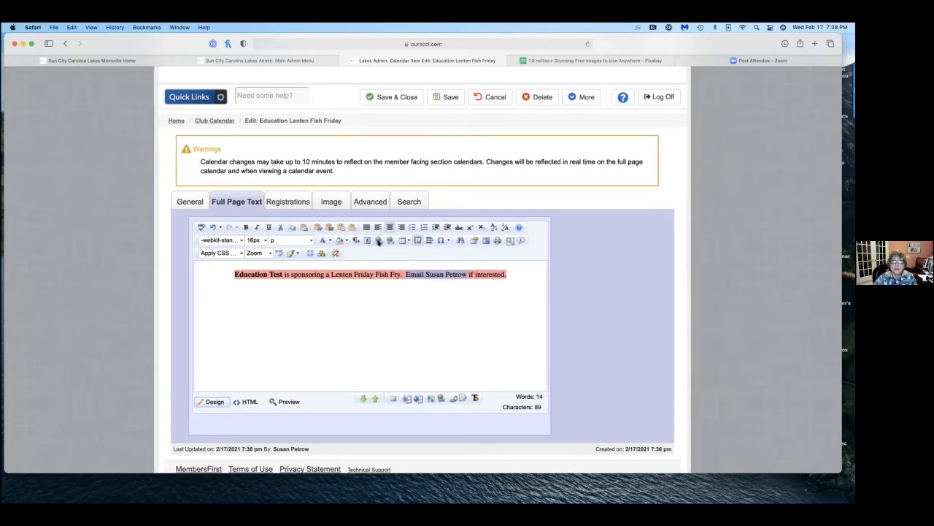
Turn the phrase asking readers to email the contact person into an e-mail link with the contact's e-mail address.
{"action": "left_click", "coordinate": [378, 241]}
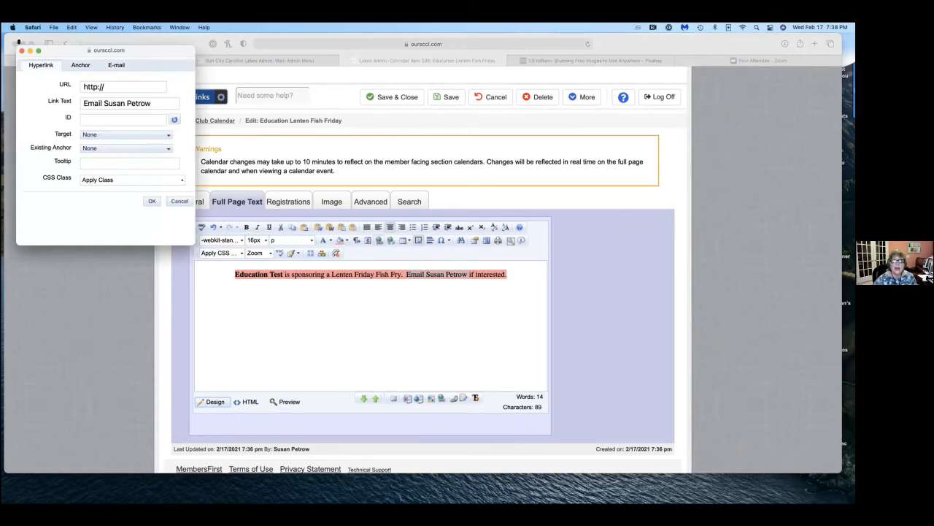
{"action": "scroll", "coordinate": [29, 64], "scroll_direction": "right", "scroll_amount": 1}
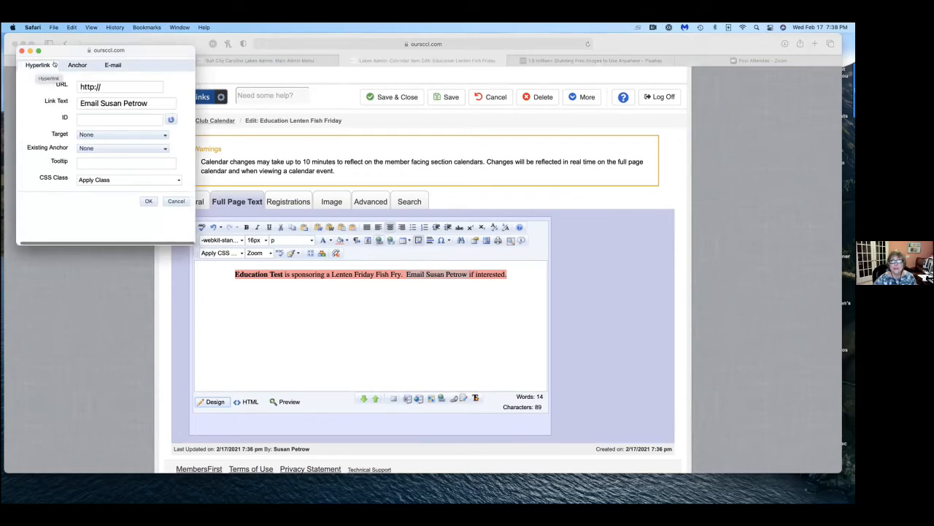
{"action": "left_click", "coordinate": [114, 63]}
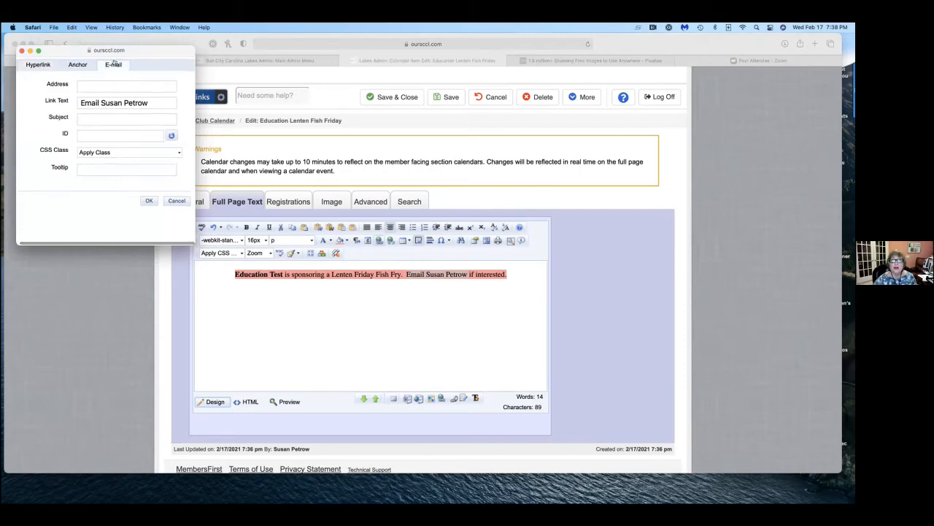
{"action": "left_click", "coordinate": [124, 86]}
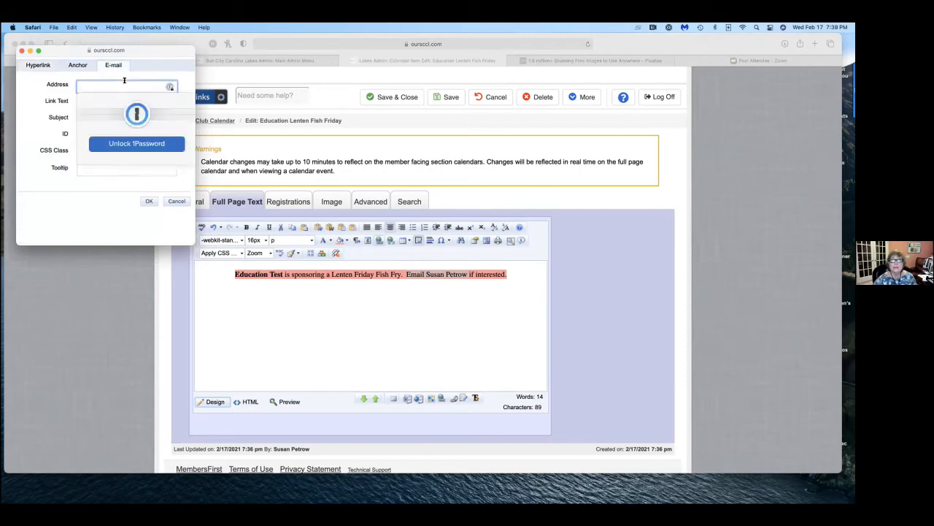
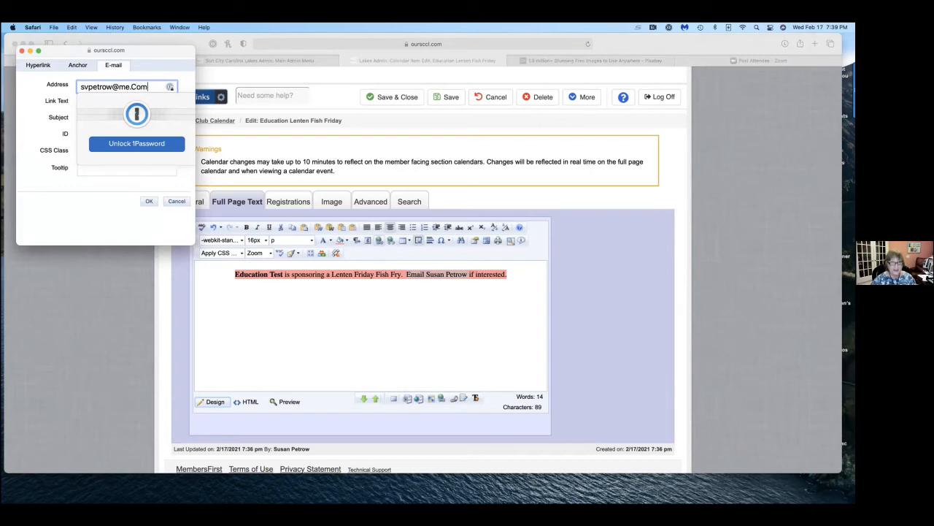
{"action": "left_click", "coordinate": [149, 201]}
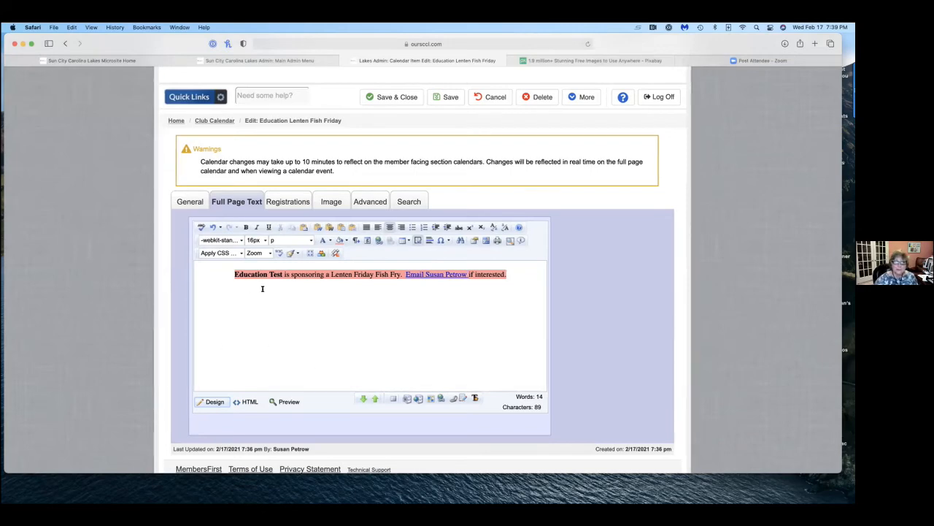
Remove the e-mail link from the contact phrase in the full page text.
{"action": "scroll", "coordinate": [453, 269], "scroll_direction": "up", "scroll_amount": 1}
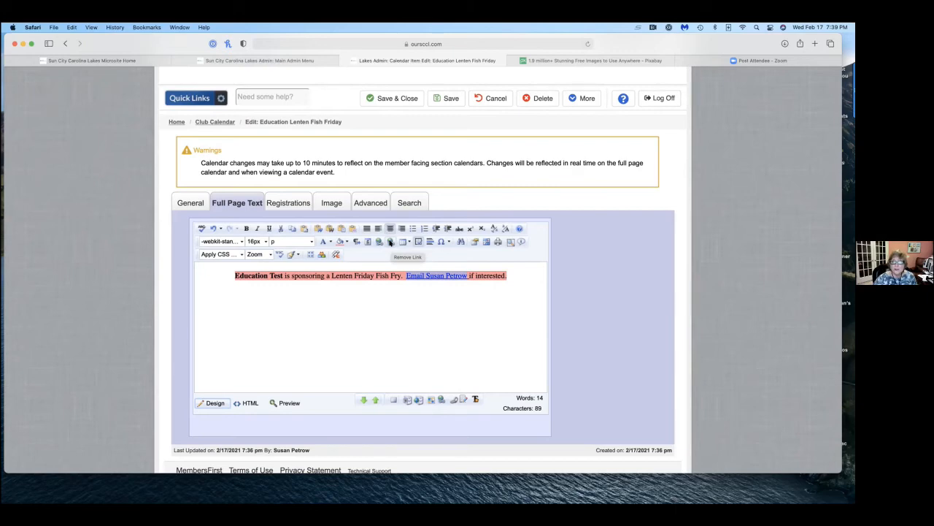
{"action": "left_click", "coordinate": [391, 242]}
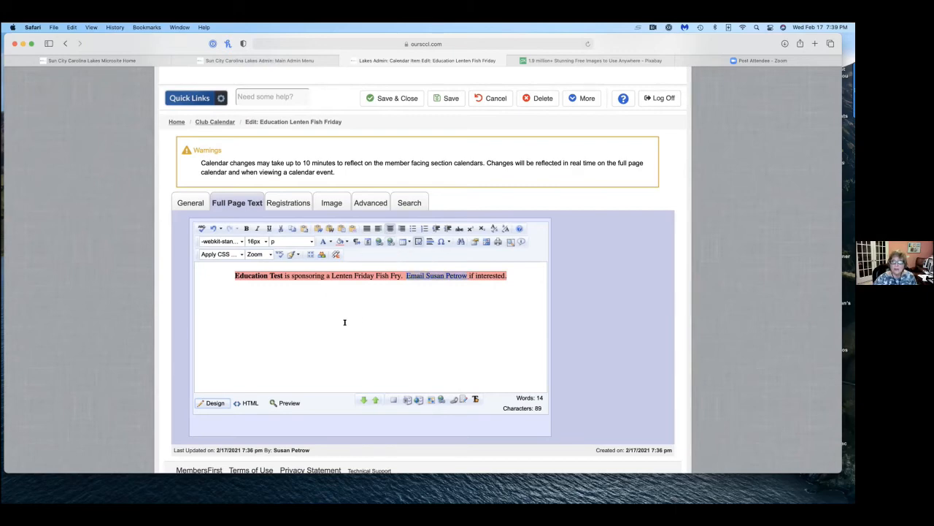
{"action": "scroll", "coordinate": [329, 334], "scroll_direction": "down", "scroll_amount": 1}
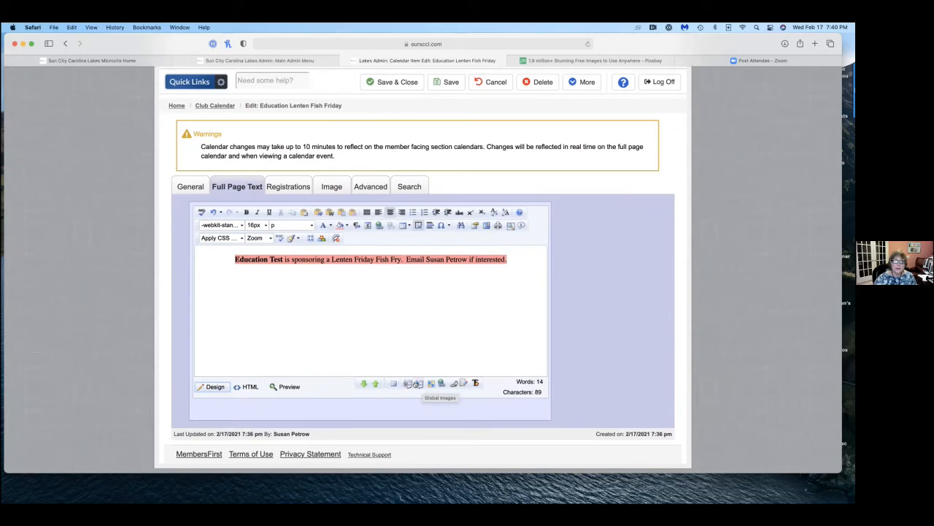
{"action": "left_click", "coordinate": [416, 385]}
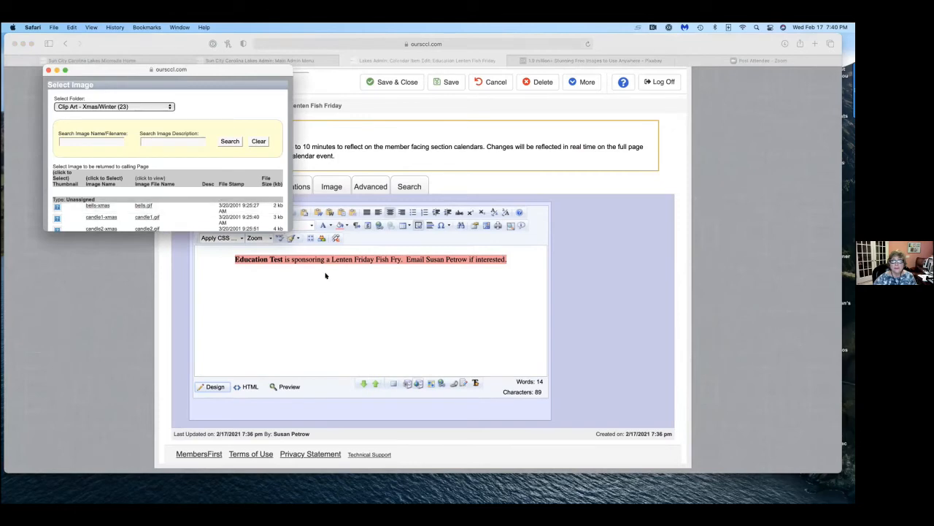
{"action": "scroll", "coordinate": [150, 179], "scroll_direction": "down", "scroll_amount": 5}
{"action": "scroll", "coordinate": [150, 180], "scroll_direction": "up", "scroll_amount": 5}
{"action": "left_click", "coordinate": [48, 69]}
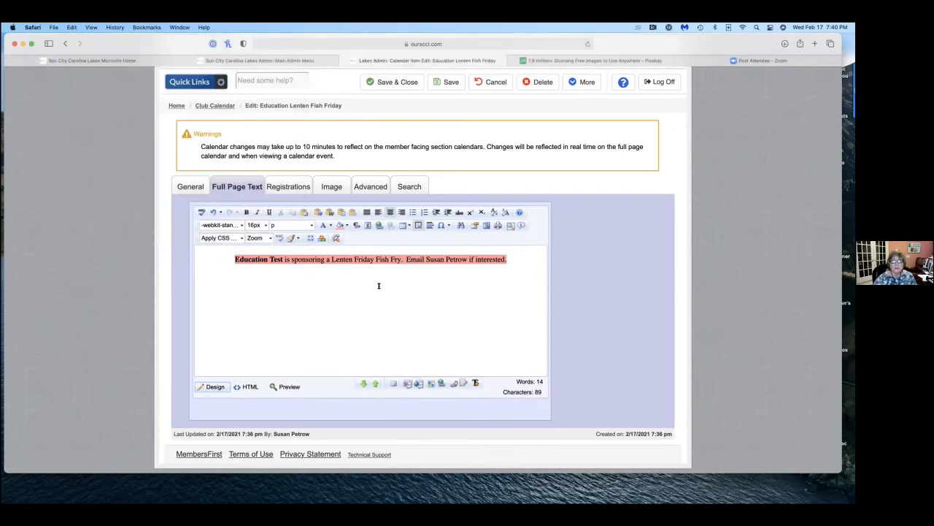
Insert the global image "shamrock2" from the "Clip Art - St. Patty Day" folder on a new line below the text.
{"action": "key", "text": "Return"}
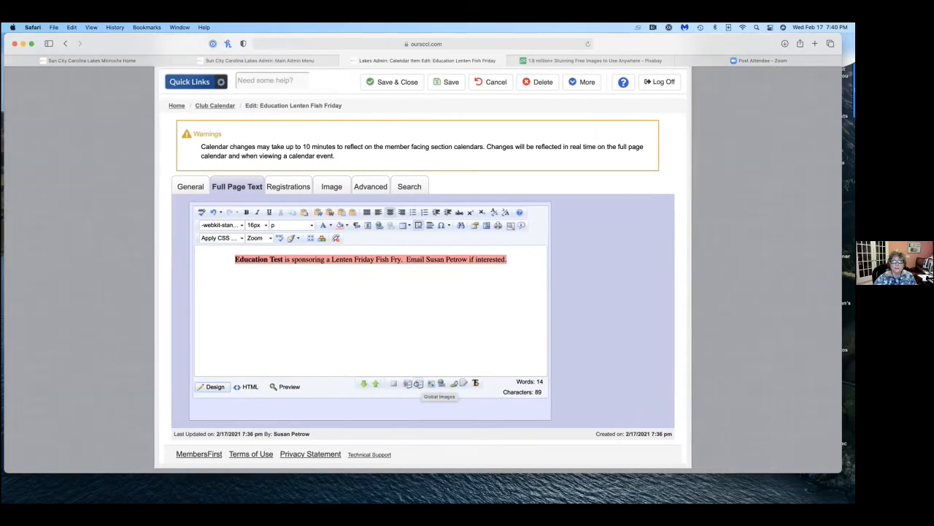
{"action": "left_click", "coordinate": [417, 384]}
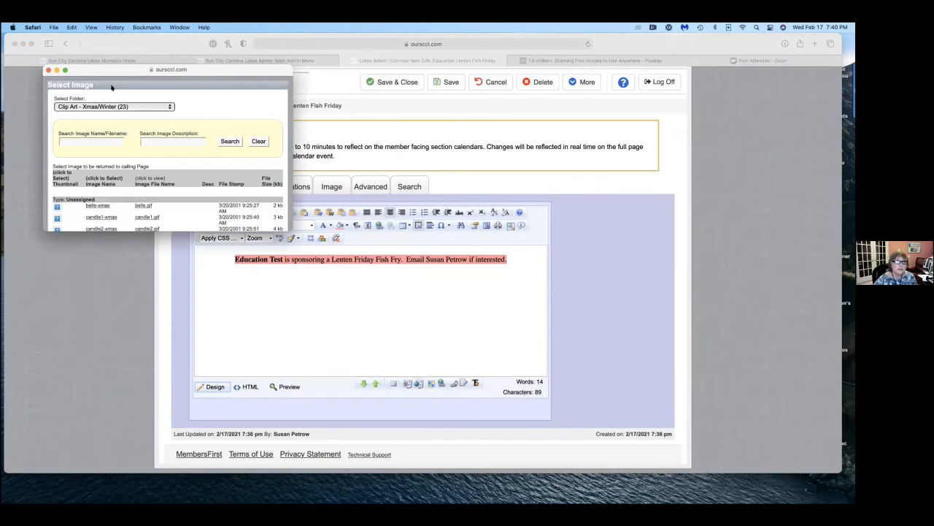
{"action": "left_click", "coordinate": [170, 107]}
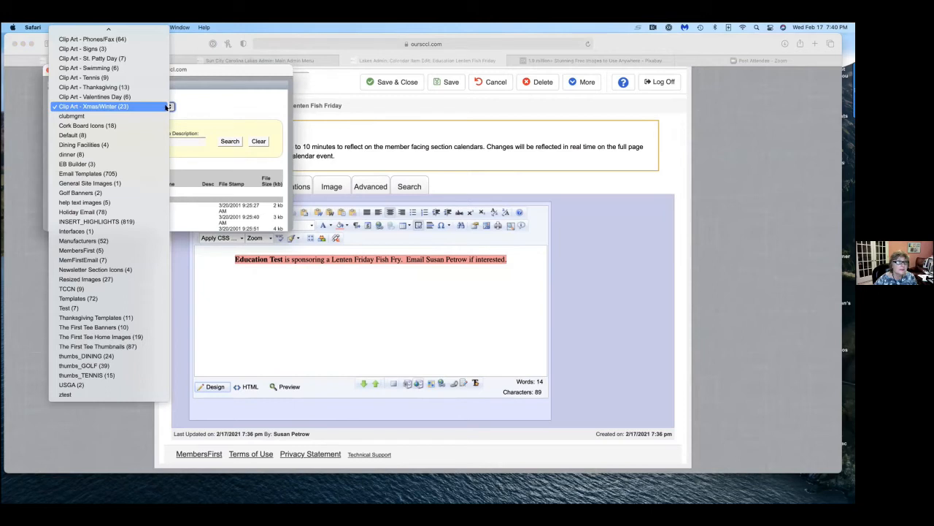
{"action": "left_click", "coordinate": [84, 59]}
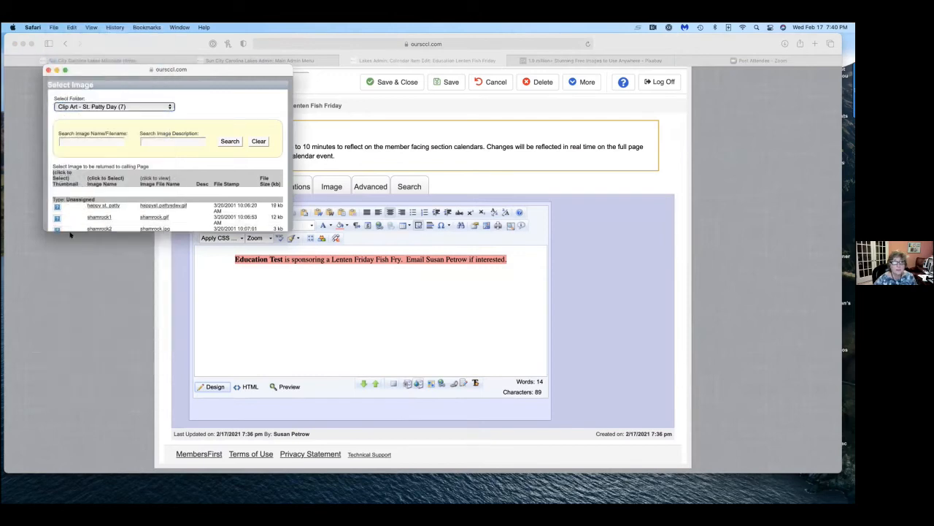
{"action": "scroll", "coordinate": [176, 200], "scroll_direction": "down", "scroll_amount": 2}
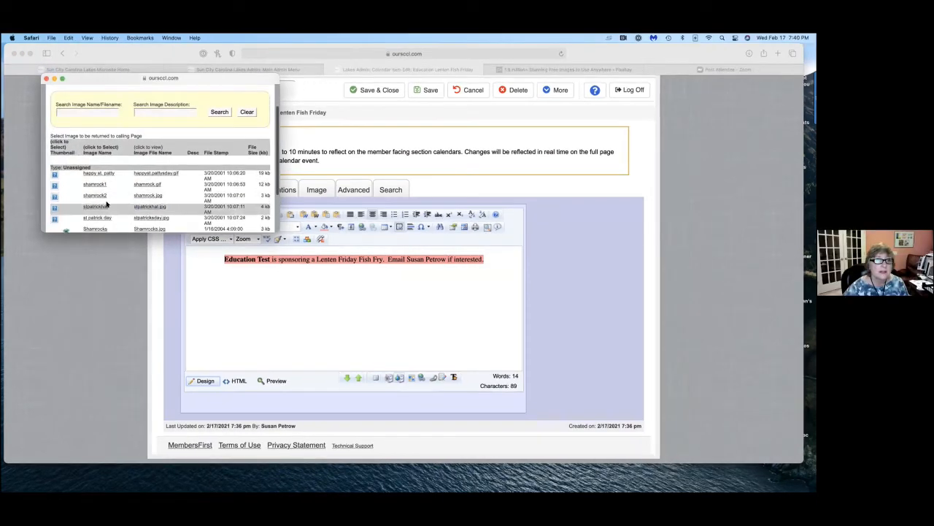
{"action": "left_click", "coordinate": [95, 195]}
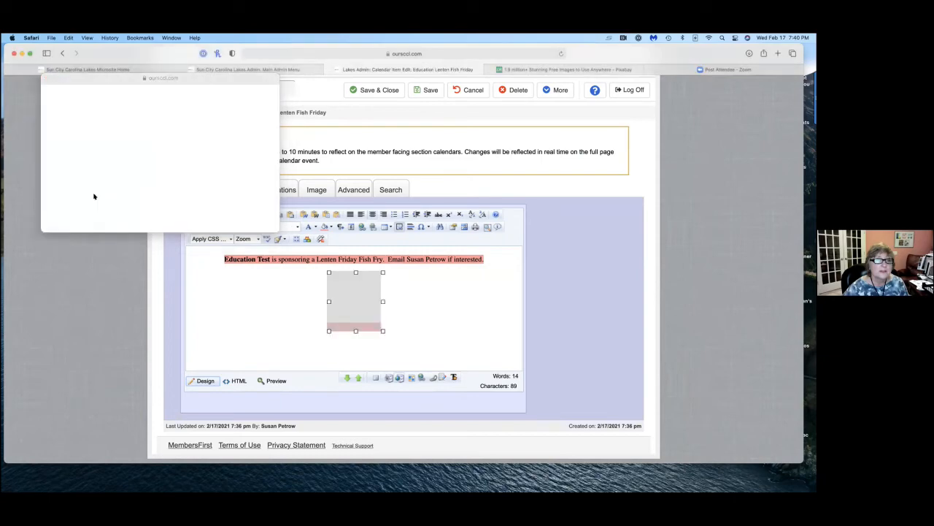
{"action": "left_click", "coordinate": [397, 330]}
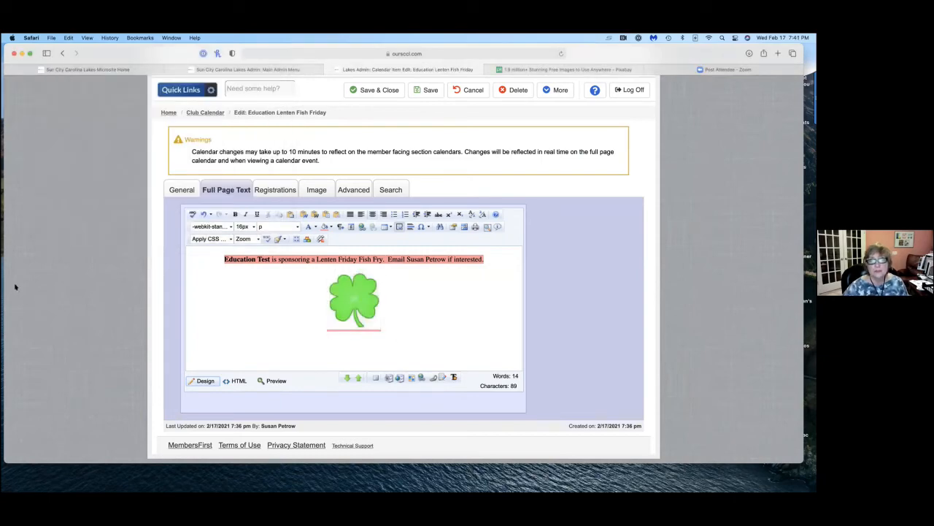
Set the shamrock image's width to 100 px in its properties.
{"action": "left_click", "coordinate": [355, 303]}
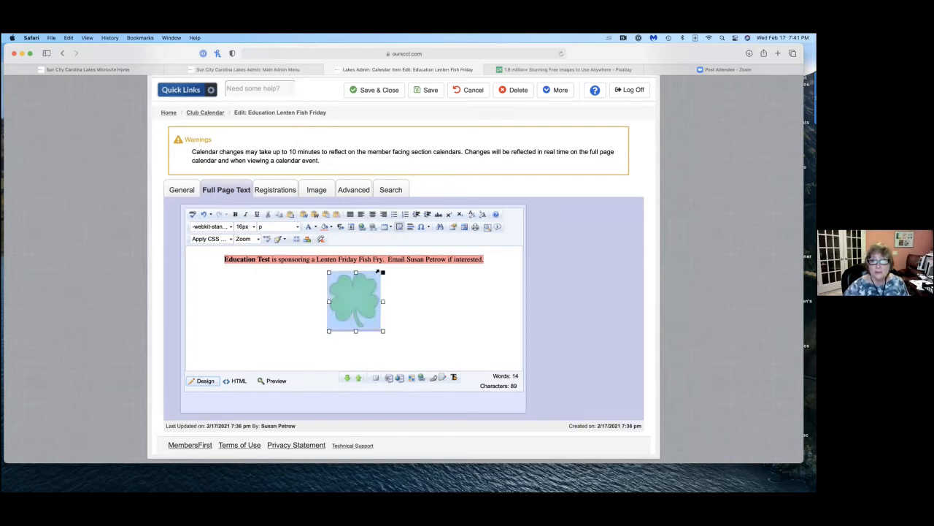
{"action": "right_click", "coordinate": [363, 307]}
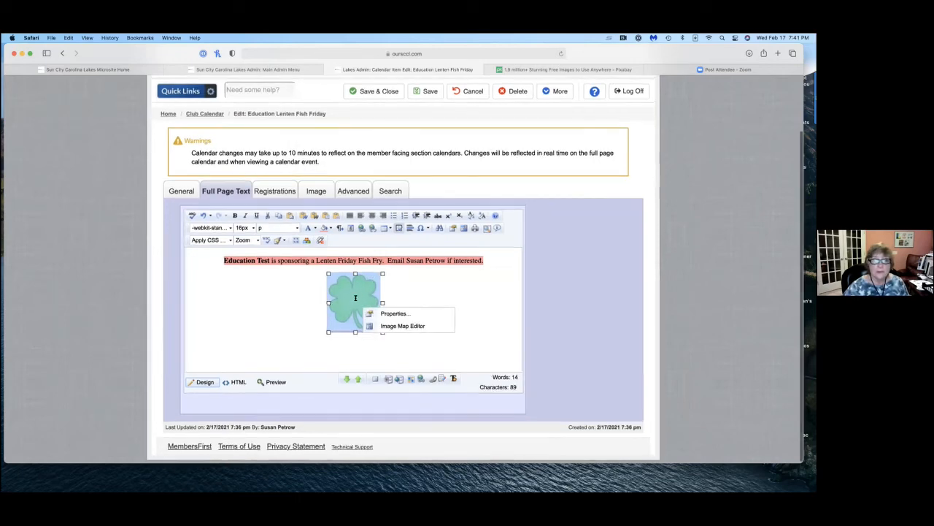
{"action": "left_click", "coordinate": [390, 314]}
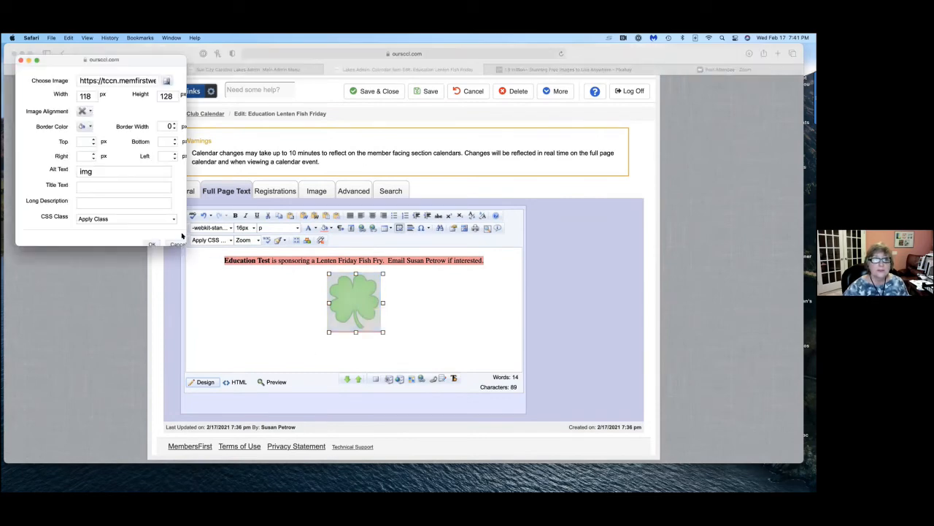
{"action": "right_click", "coordinate": [363, 294]}
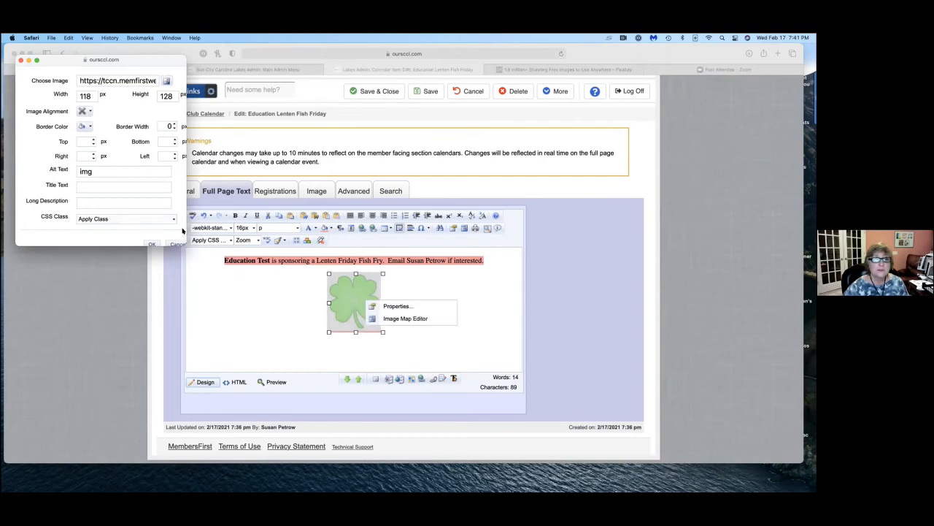
{"action": "left_click_drag", "start_coordinate": [179, 242], "coordinate": [256, 341]}
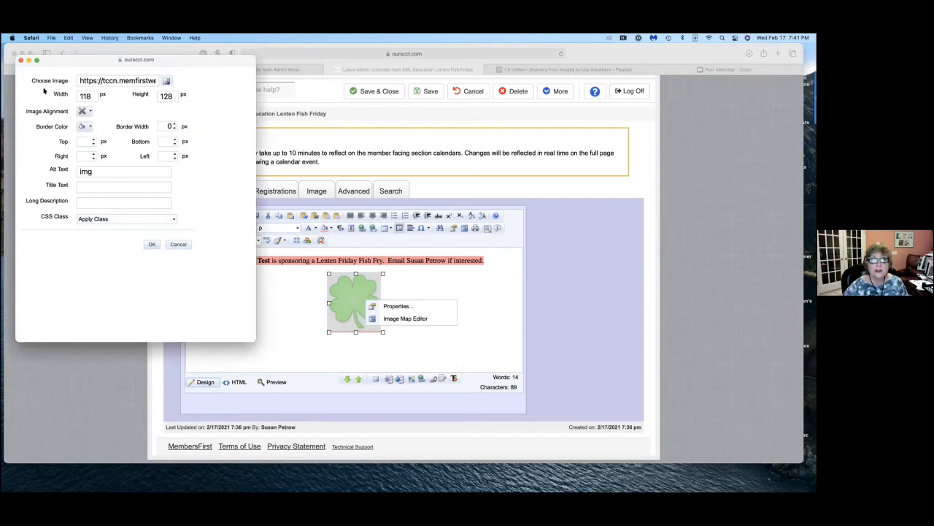
{"action": "double_click", "coordinate": [81, 95]}
{"action": "type", "text": "100"}
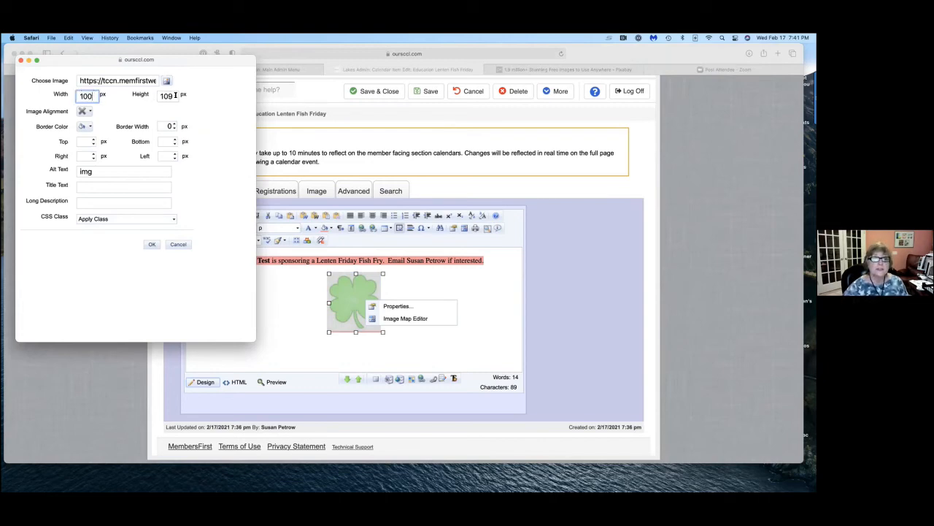
Align the shamrock image to the right of the full page text and apply its properties.
{"action": "left_click", "coordinate": [86, 110]}
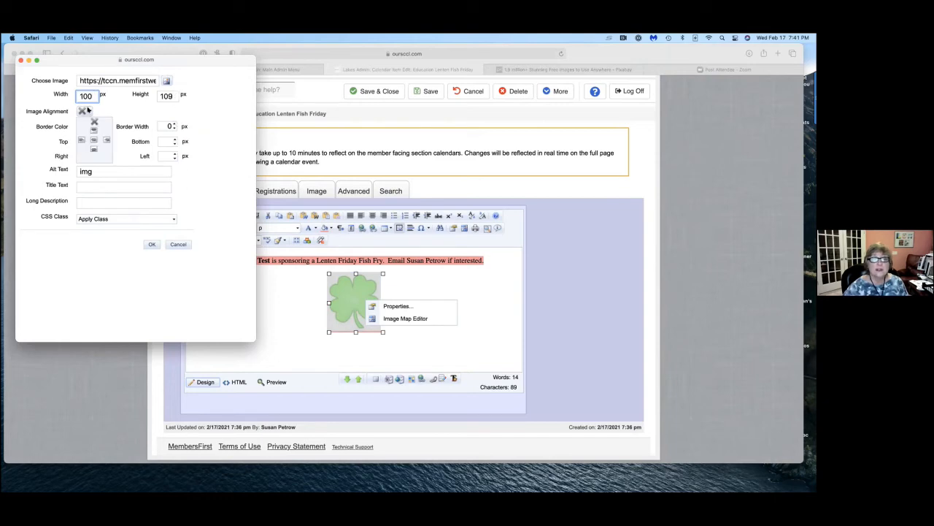
{"action": "left_click", "coordinate": [105, 139]}
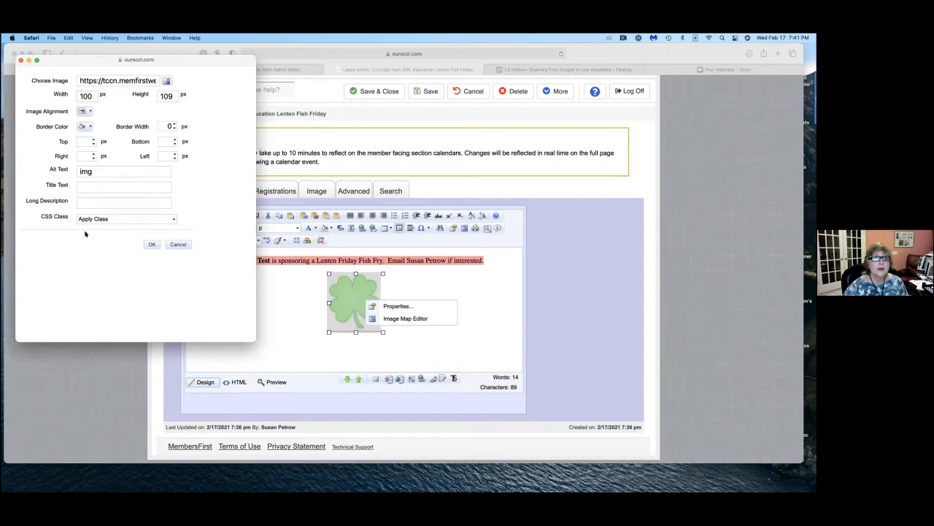
{"action": "left_click", "coordinate": [150, 243]}
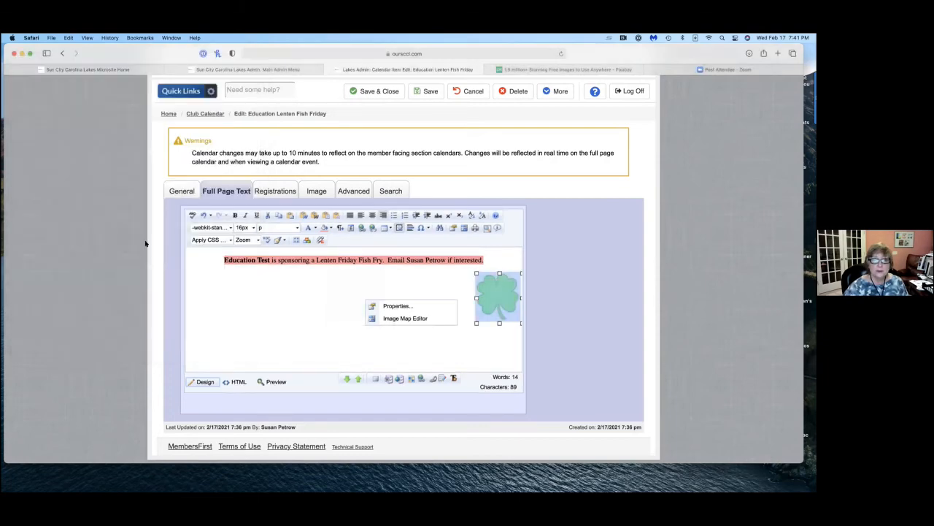
{"action": "left_click", "coordinate": [279, 312]}
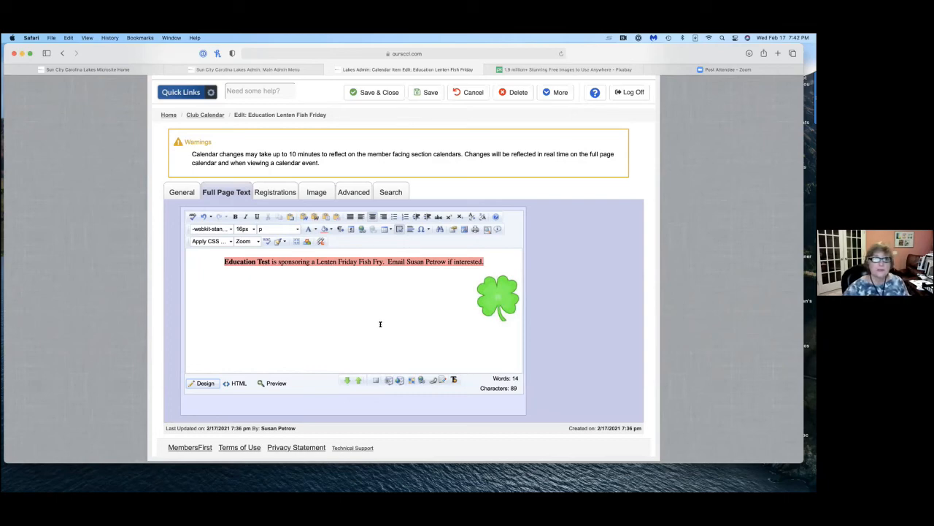
Reset the page to its actual size and open the event's general settings.
{"action": "left_click", "coordinate": [86, 39]}
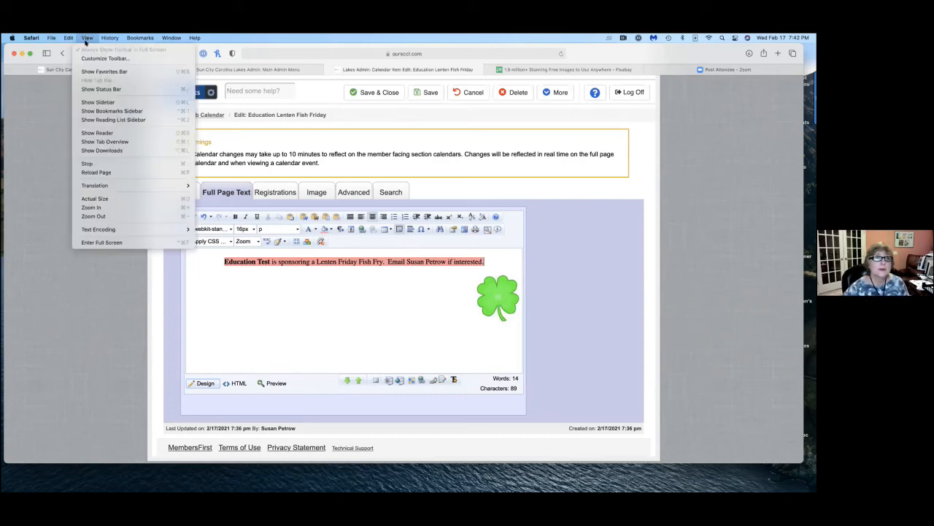
{"action": "left_click", "coordinate": [111, 198]}
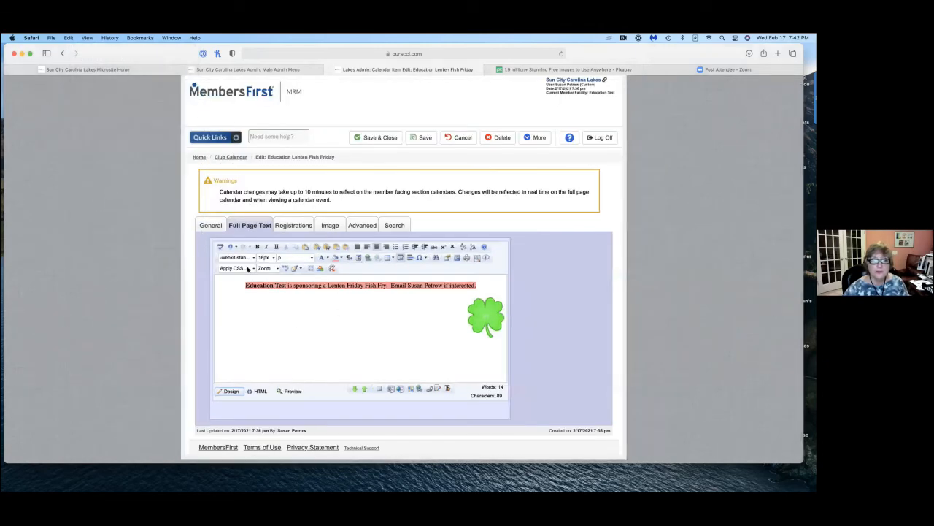
{"action": "left_click", "coordinate": [206, 225]}
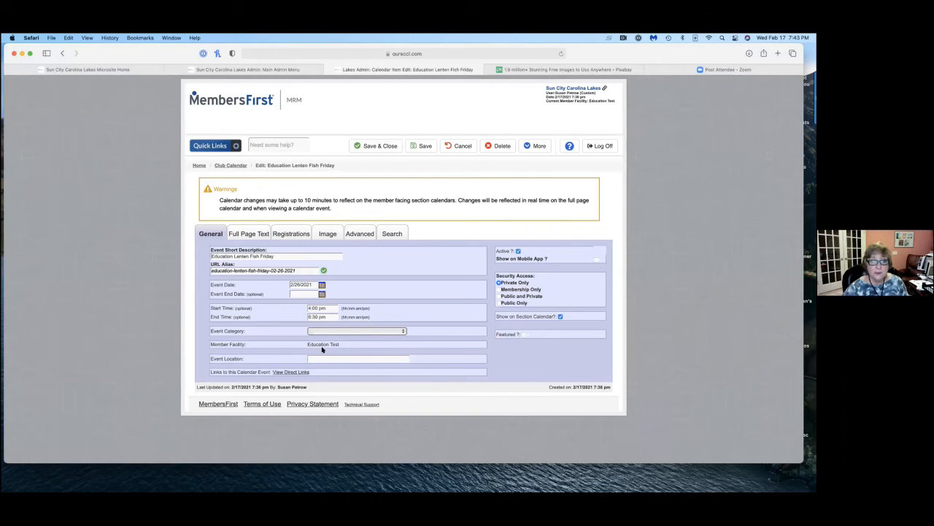
Switch the event's Active and Show on Section Calendar options off and back on, one after the other.
{"action": "left_click", "coordinate": [518, 251]}
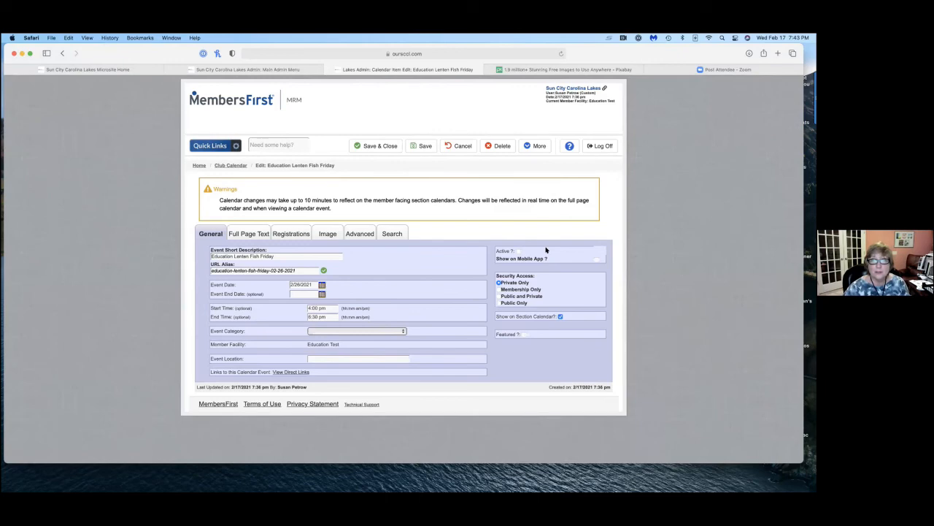
{"action": "left_click", "coordinate": [516, 251]}
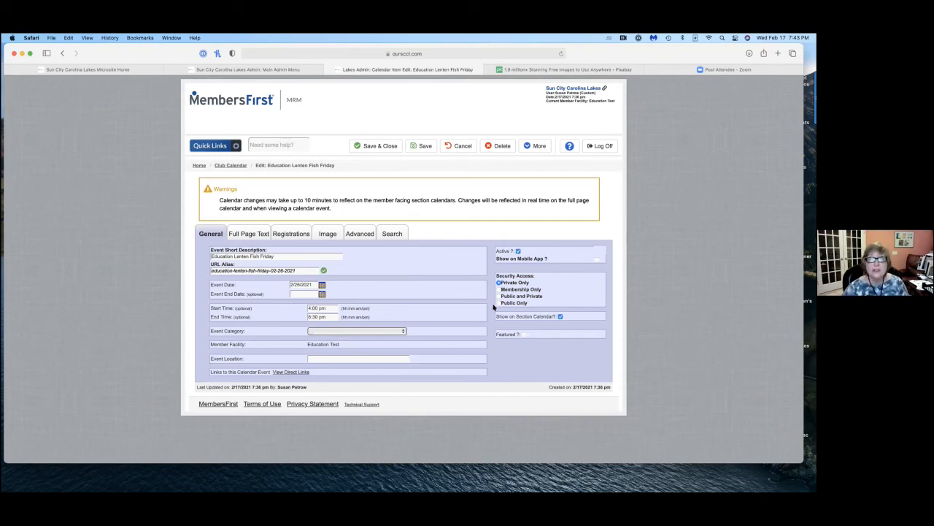
{"action": "left_click", "coordinate": [560, 317]}
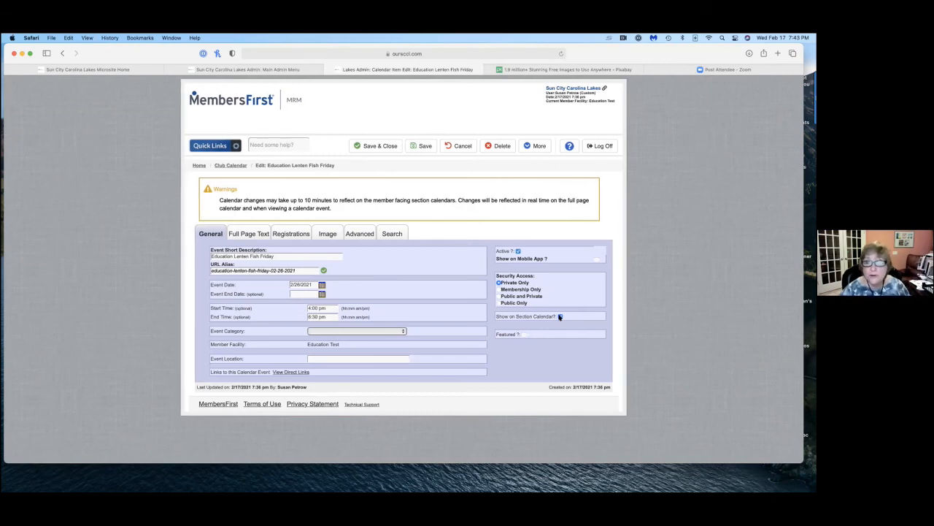
{"action": "left_click", "coordinate": [559, 317]}
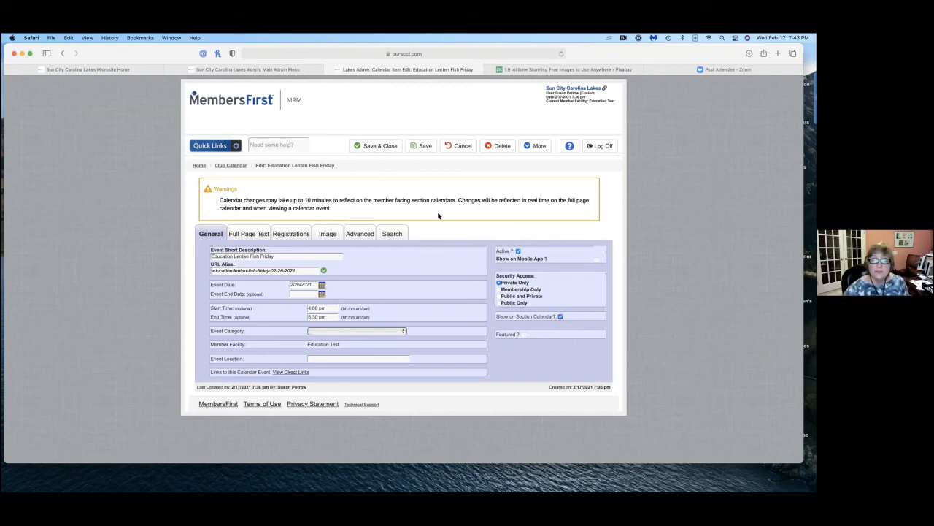
Save and close the Education Lenten Fish Friday event.
{"action": "scroll", "coordinate": [216, 205], "scroll_direction": "left", "scroll_amount": 2}
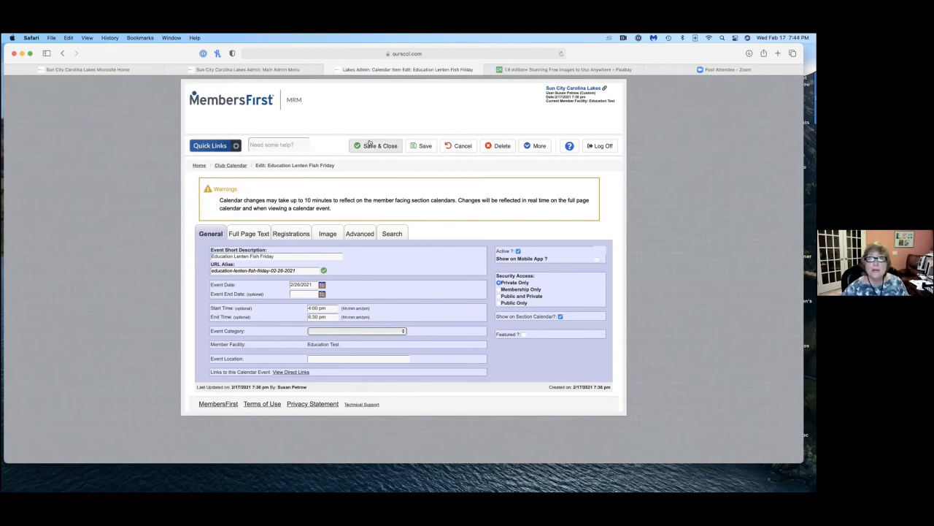
{"action": "left_click", "coordinate": [372, 145]}
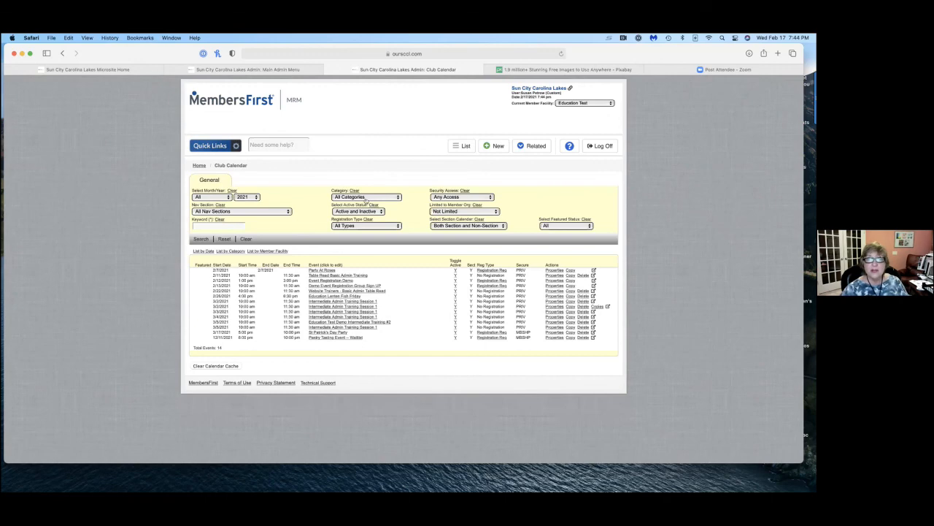
Close the Club Calendar and Main Admin Menu pages and reload the Education Test microsite home page.
{"action": "left_click", "coordinate": [328, 69]}
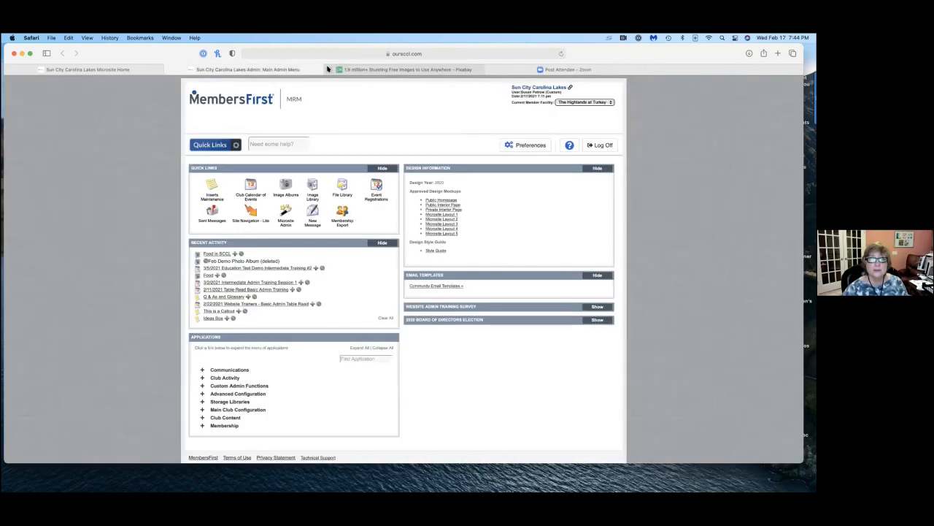
{"action": "left_click", "coordinate": [169, 69]}
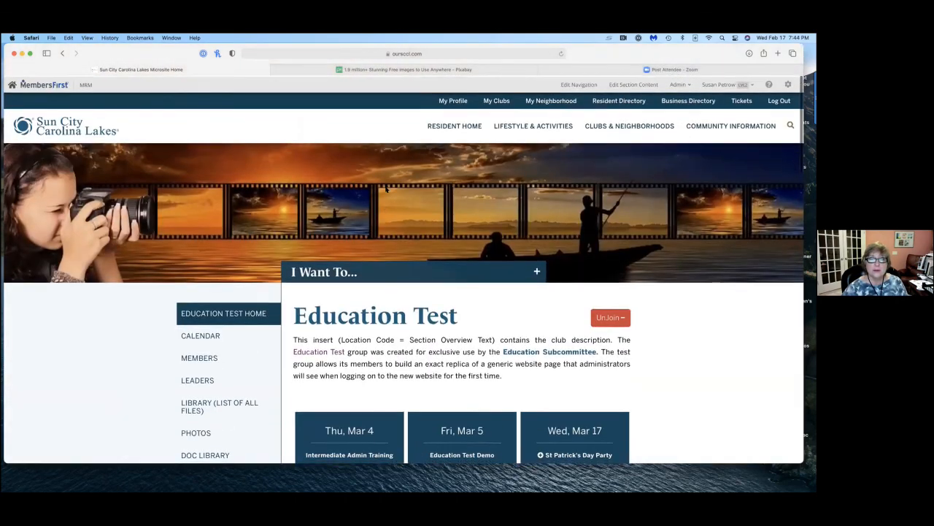
{"action": "left_click", "coordinate": [559, 53]}
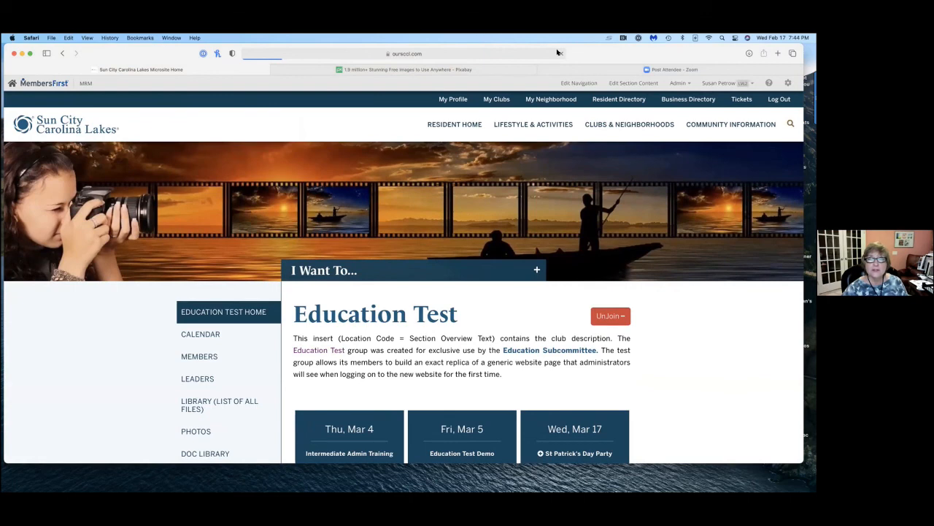
Open the Education Test calendar and view the Education Lenten Fish Friday event page on February 26.
{"action": "scroll", "coordinate": [136, 211], "scroll_direction": "down", "scroll_amount": 2}
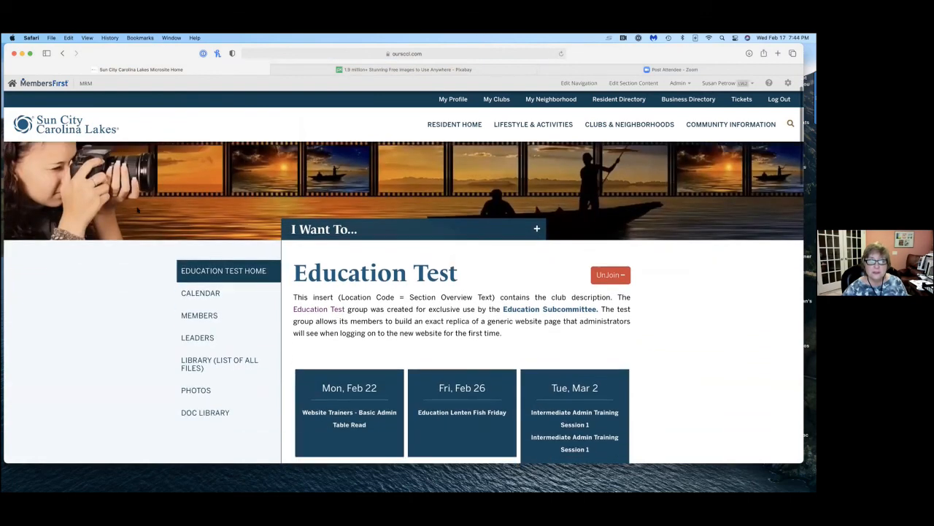
{"action": "scroll", "coordinate": [146, 226], "scroll_direction": "down", "scroll_amount": 2}
{"action": "scroll", "coordinate": [150, 233], "scroll_direction": "down", "scroll_amount": 2}
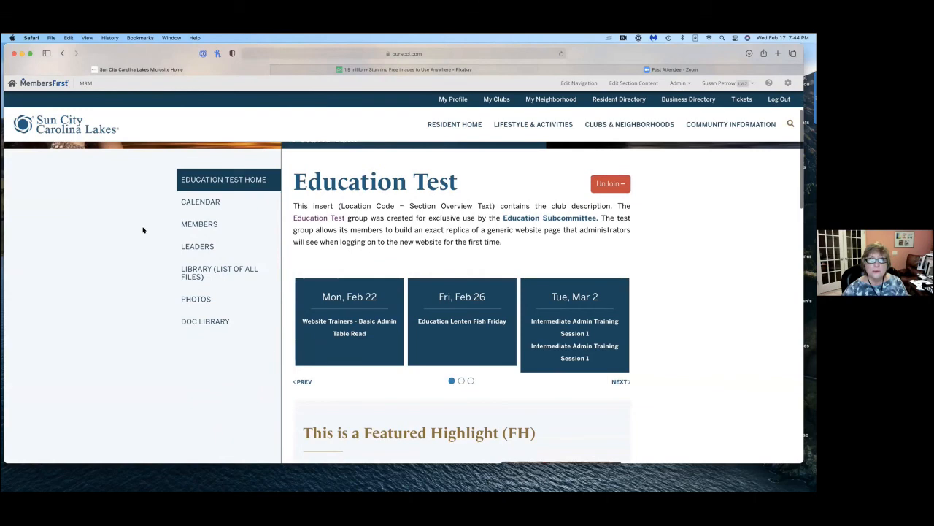
{"action": "left_click", "coordinate": [191, 203]}
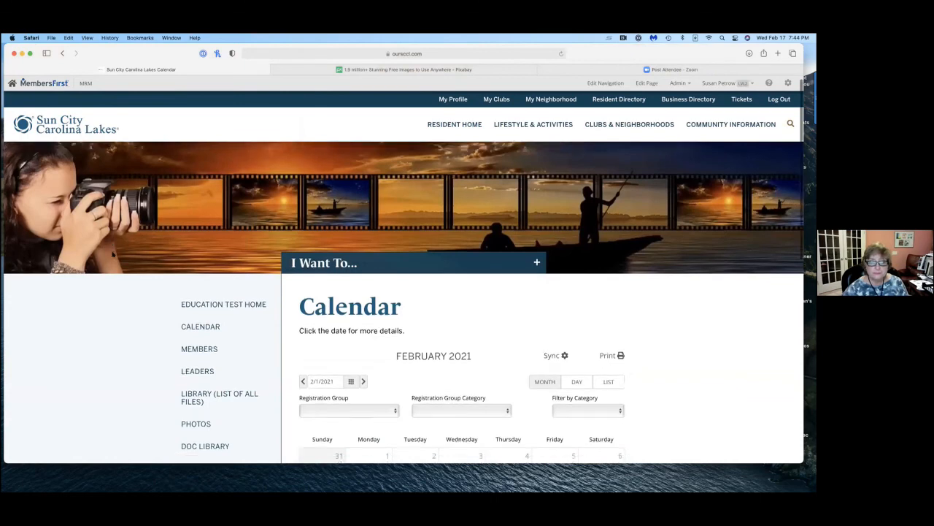
{"action": "scroll", "coordinate": [113, 254], "scroll_direction": "down", "scroll_amount": 5}
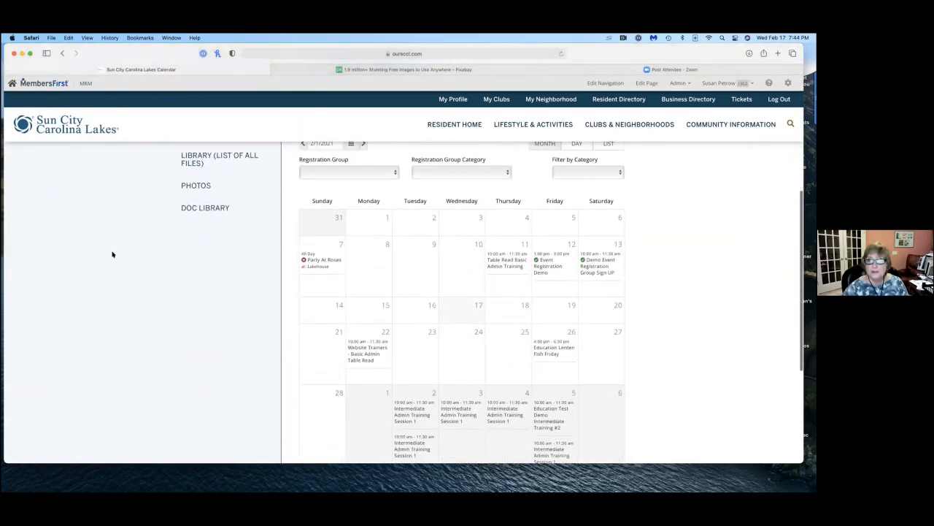
{"action": "mouse_move", "coordinate": [556, 320]}
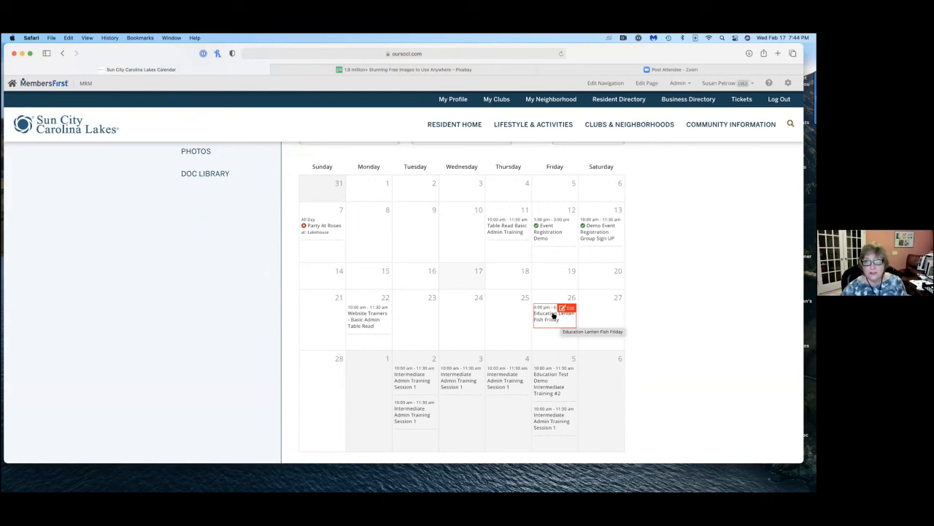
{"action": "left_click", "coordinate": [553, 315]}
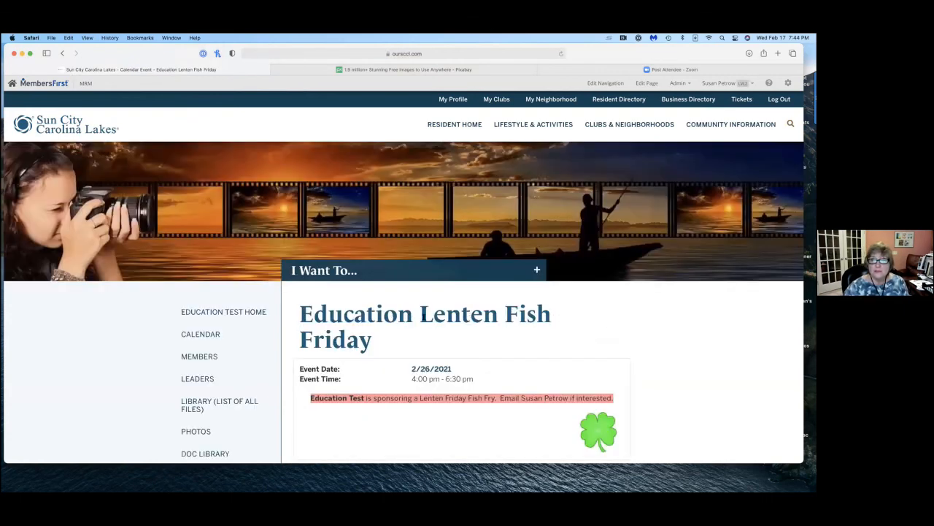
{"action": "scroll", "coordinate": [423, 315], "scroll_direction": "down", "scroll_amount": 3}
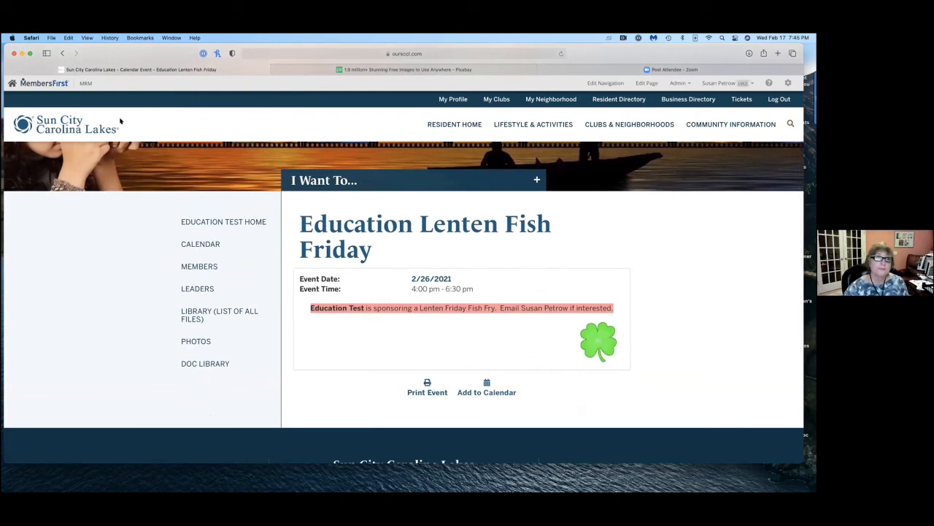
Return to the calendar, open the Education Lenten Fish Friday event for editing, and enlarge the edit window.
{"action": "left_click", "coordinate": [63, 52]}
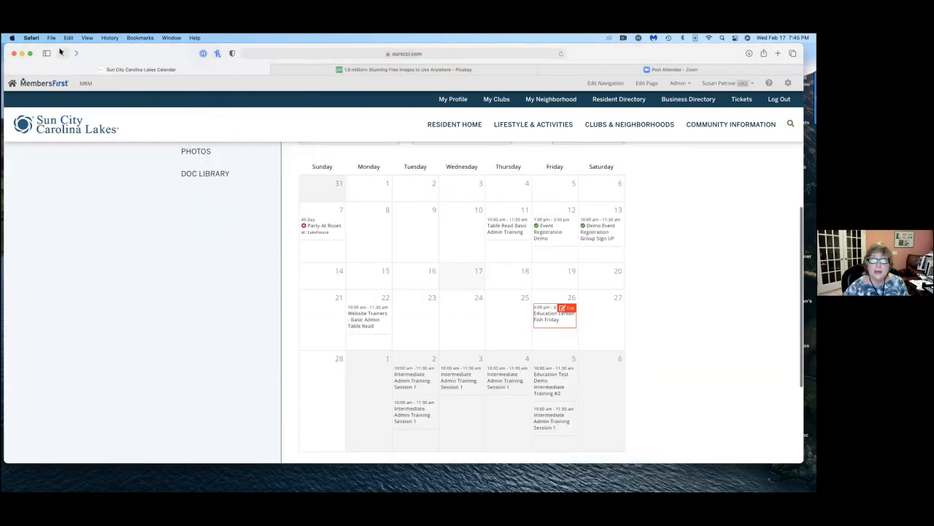
{"action": "left_click", "coordinate": [566, 307]}
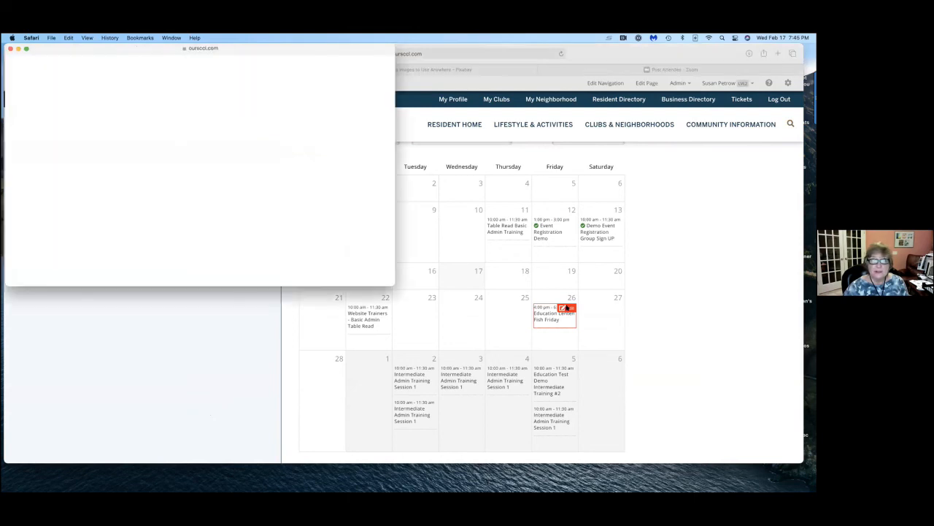
{"action": "left_click", "coordinate": [311, 267]}
{"action": "left_click_drag", "start_coordinate": [387, 279], "coordinate": [463, 363]}
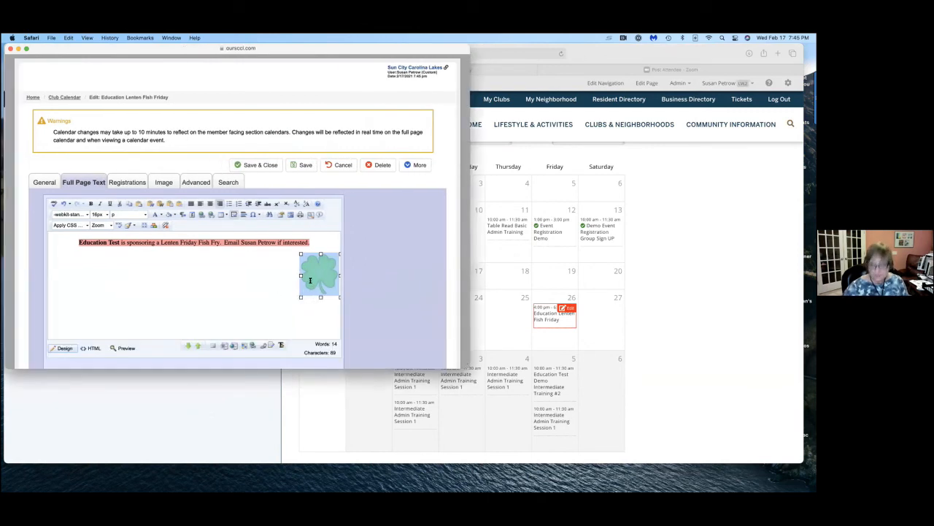
Delete the shamrock image from the event's full page text, and save and close the event.
{"action": "key", "text": "Delete"}
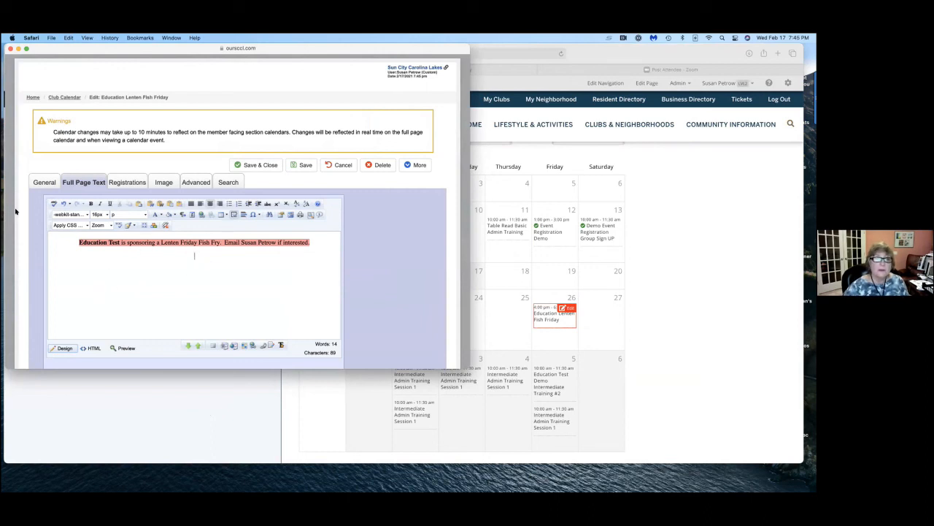
{"action": "scroll", "coordinate": [256, 162], "scroll_direction": "down", "scroll_amount": 1}
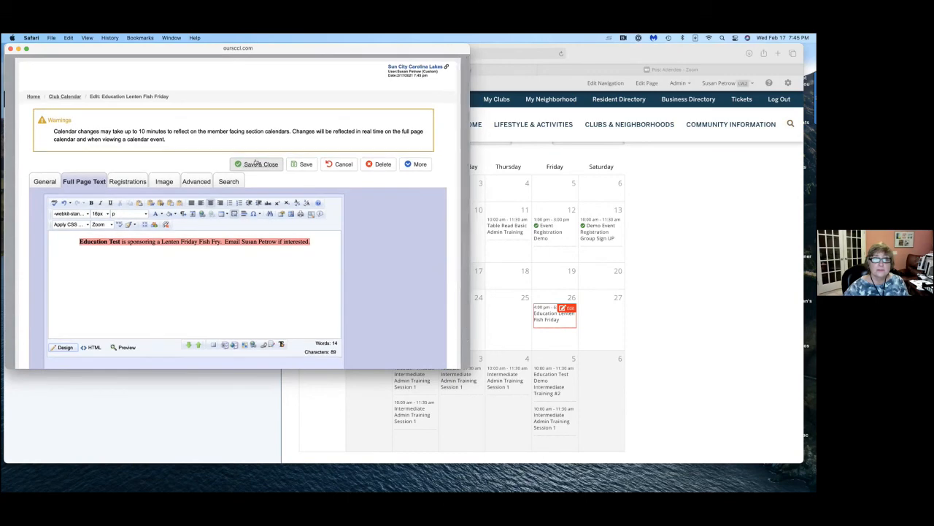
{"action": "left_click", "coordinate": [256, 164]}
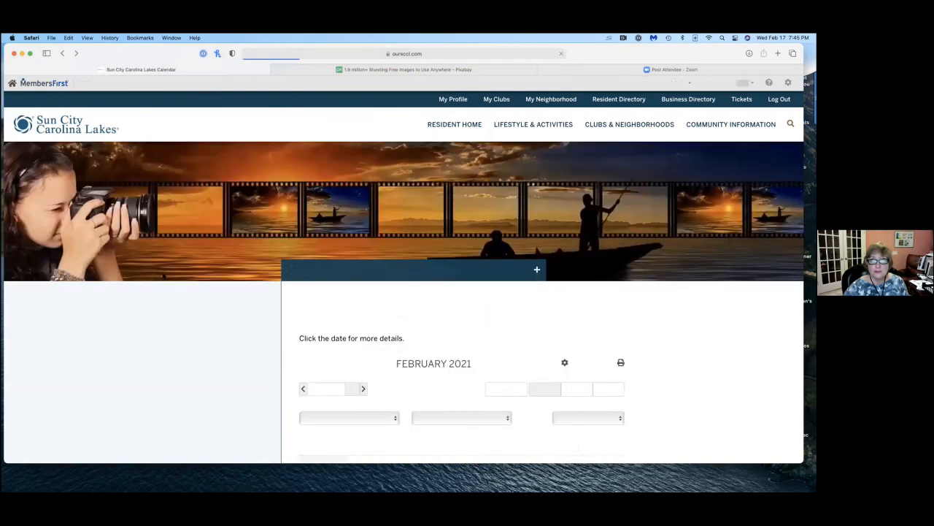
Check the published Education Lenten Fish Friday page from the February calendar and return to the calendar.
{"action": "scroll", "coordinate": [163, 299], "scroll_direction": "down", "scroll_amount": 2}
{"action": "left_click", "coordinate": [539, 236]}
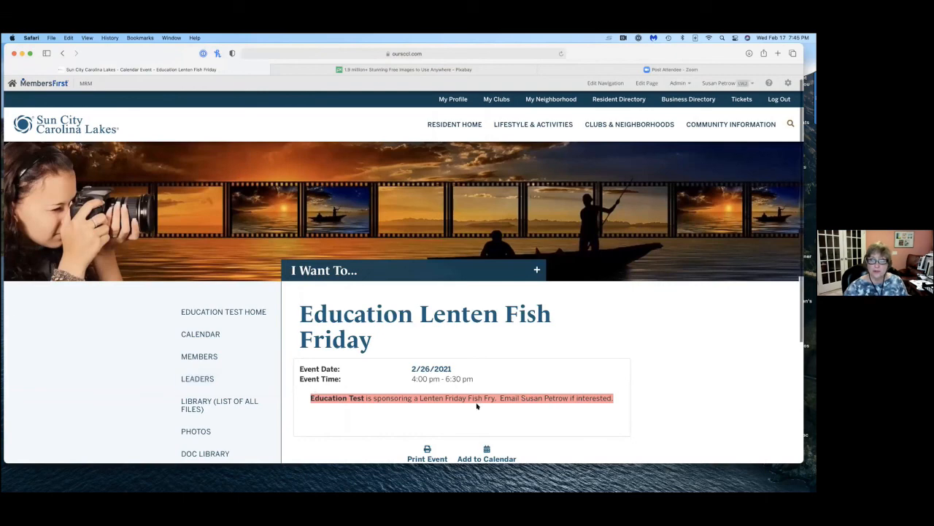
{"action": "scroll", "coordinate": [475, 402], "scroll_direction": "down", "scroll_amount": 1}
{"action": "scroll", "coordinate": [441, 346], "scroll_direction": "up", "scroll_amount": 1}
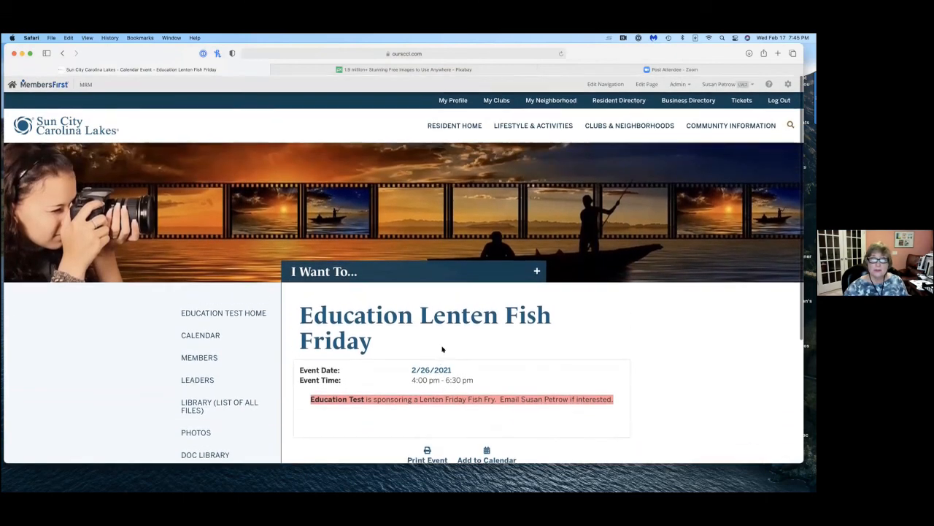
{"action": "left_click", "coordinate": [60, 53]}
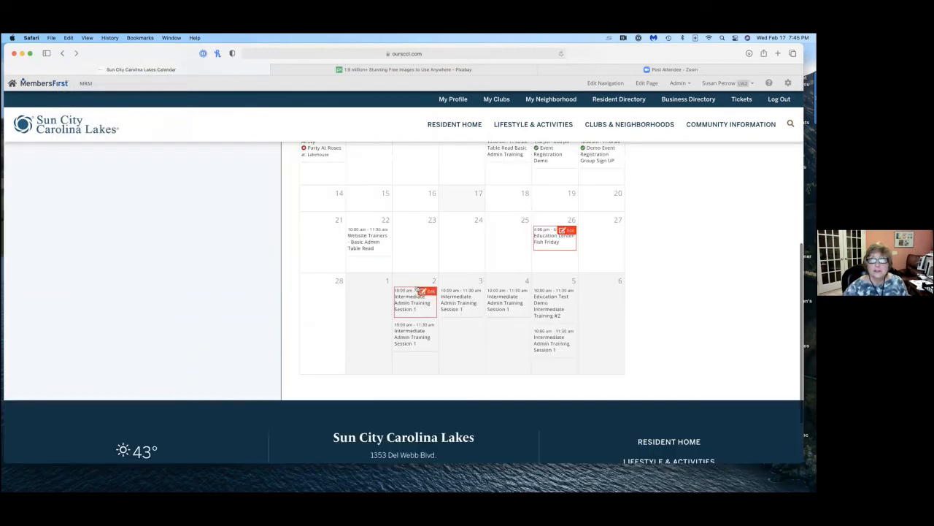
{"action": "scroll", "coordinate": [621, 319], "scroll_direction": "up", "scroll_amount": 2}
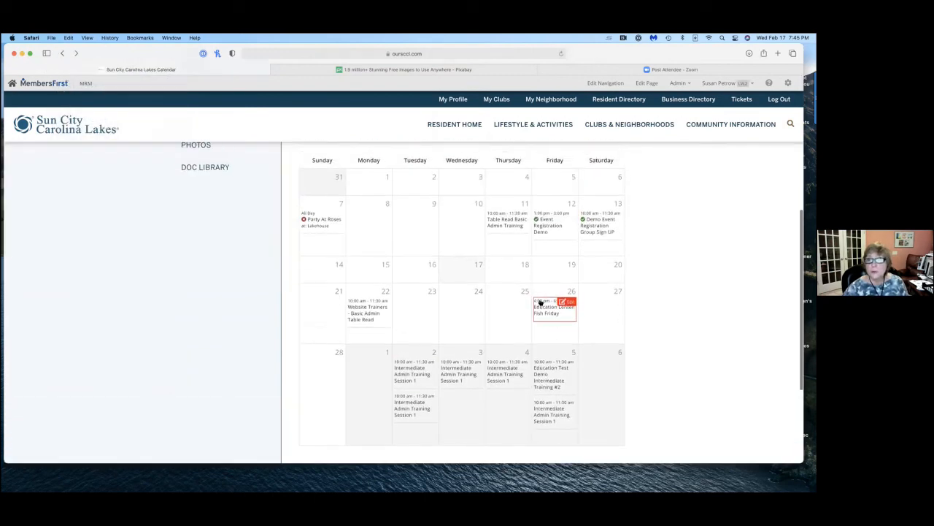